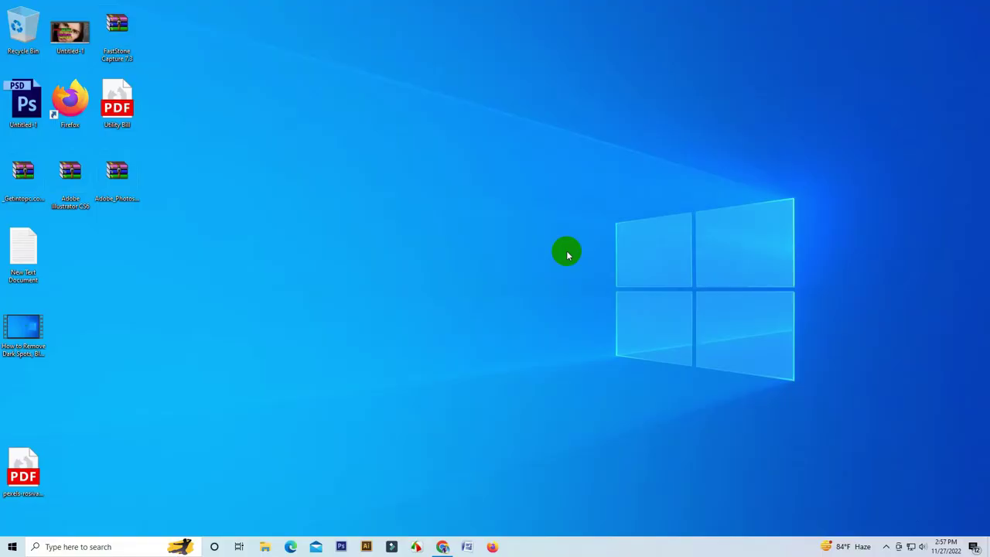
- Refresh the Windows desktop twice and switch to Photoshop CS6 from the taskbar
right_click(564, 259)
left_click(585, 281)
right_click(556, 256)
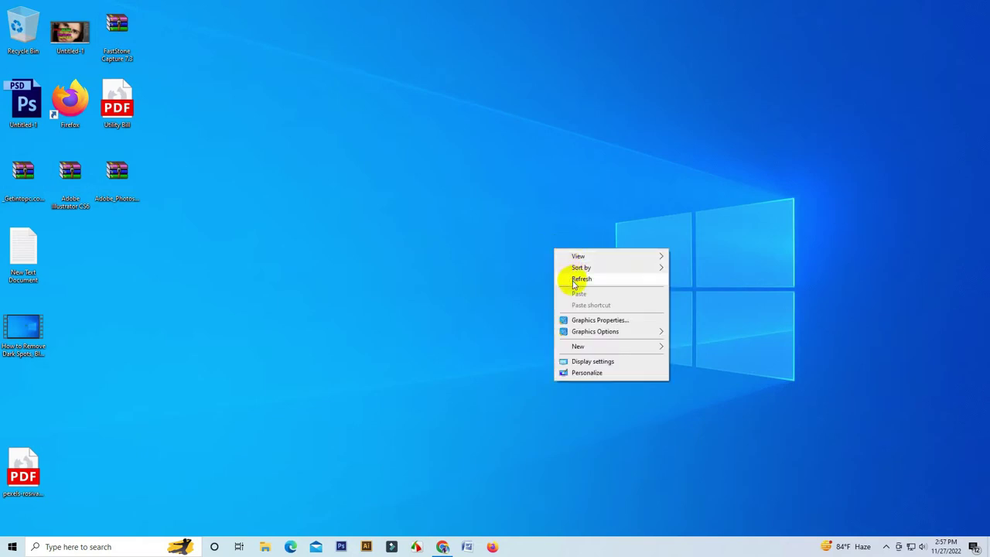
left_click(579, 278)
left_click(341, 546)
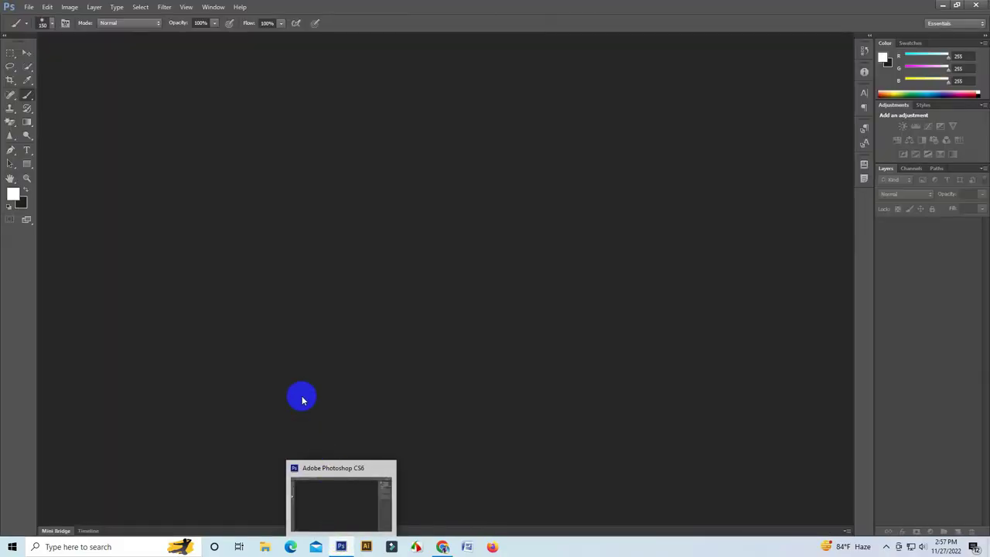
- Open pexels-rosivan-morais-13427235.jpg from Downloads, passing it through Camera Raw unchanged
left_click(28, 8)
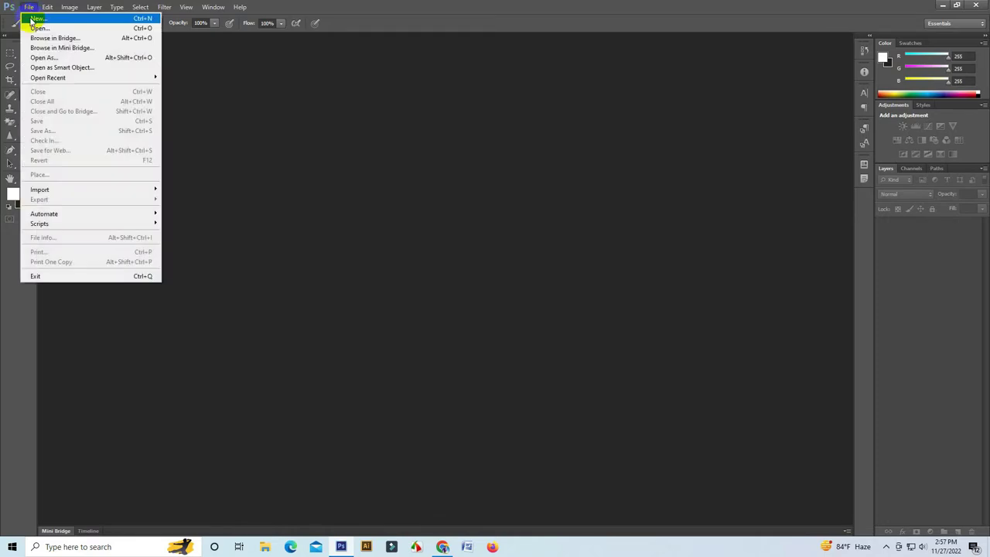
left_click(29, 28)
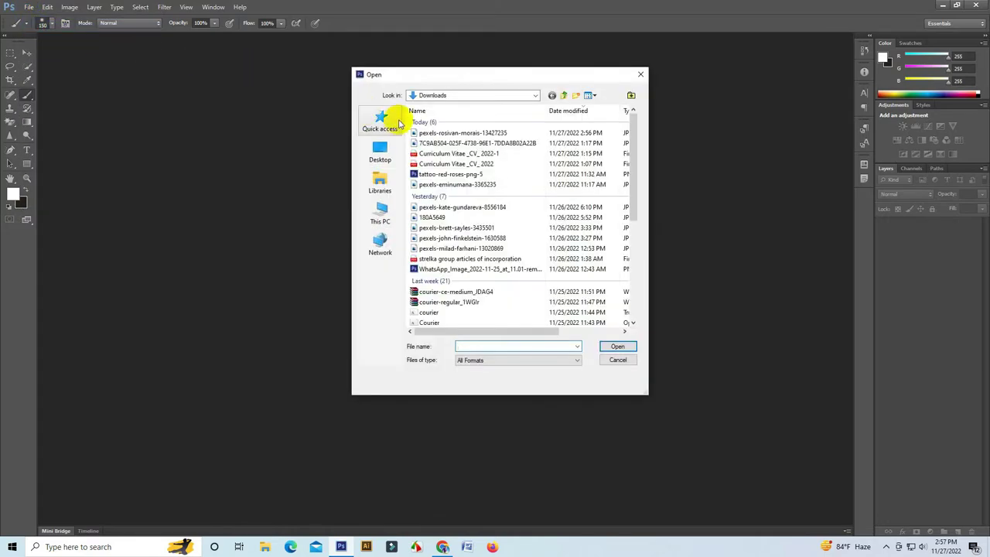
left_click(437, 133)
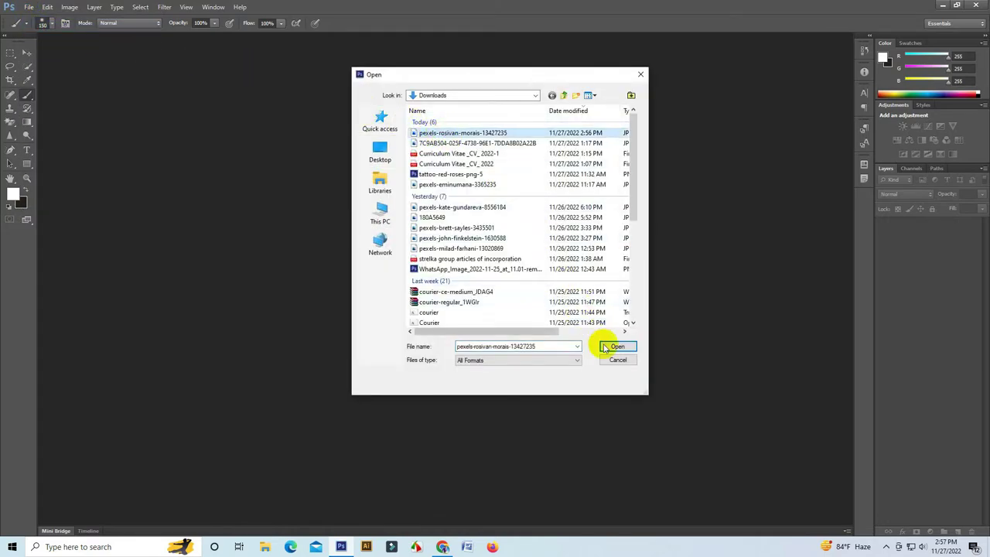
left_click(605, 348)
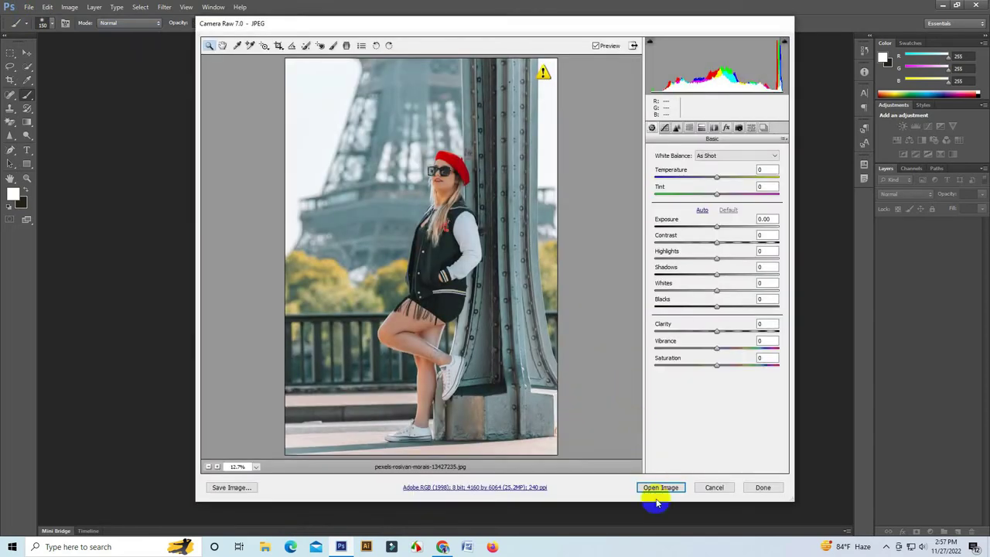
left_click(654, 488)
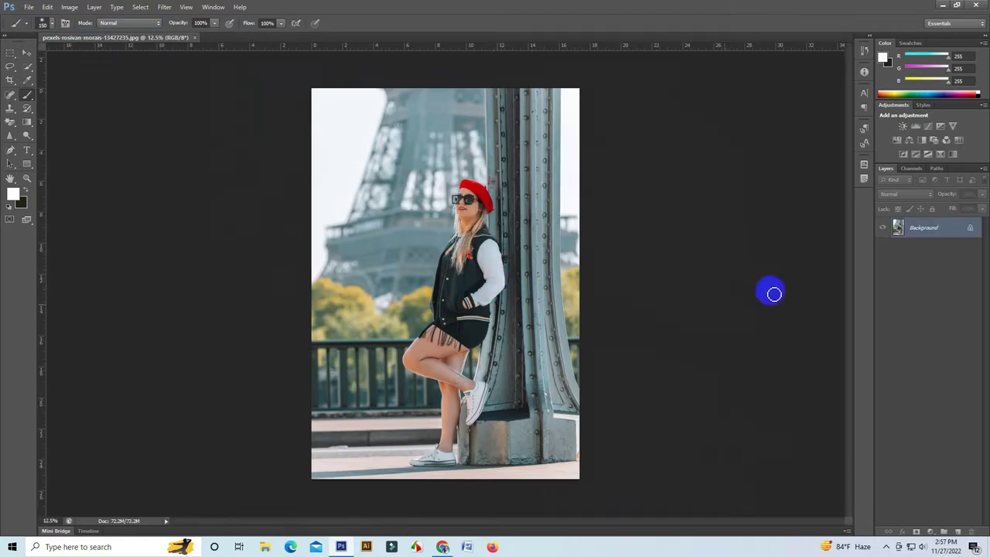
- Duplicate the Background layer as a Background copy
right_click(914, 229)
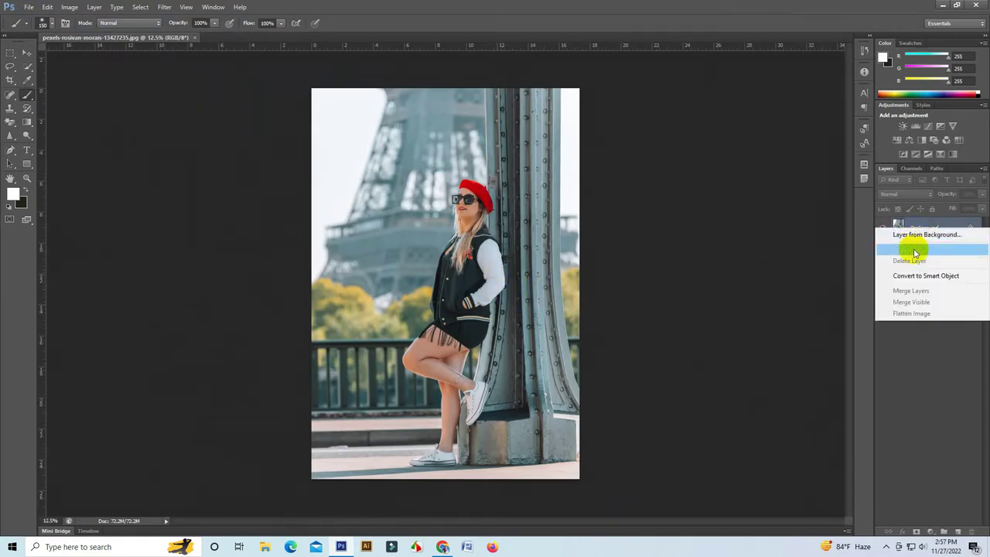
left_click(914, 249)
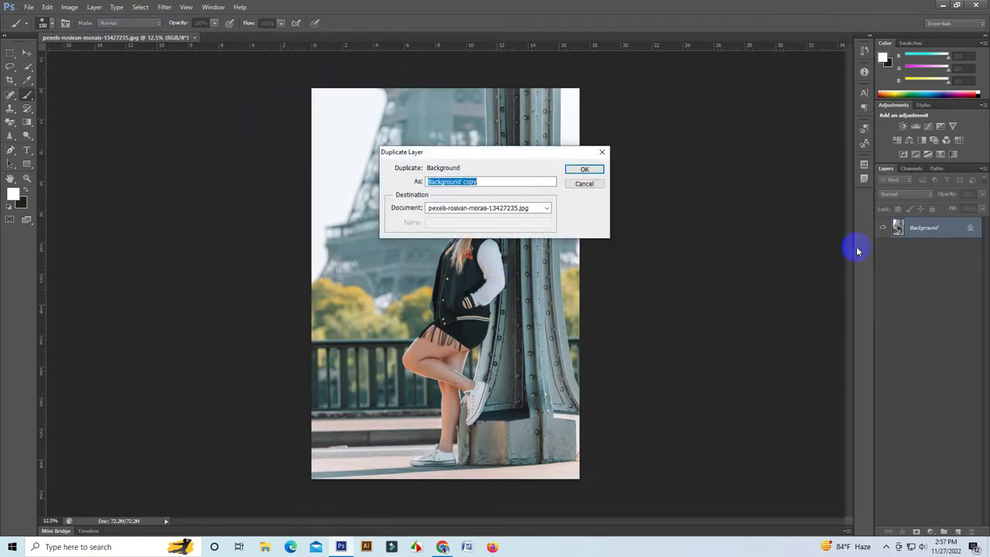
left_click(587, 170)
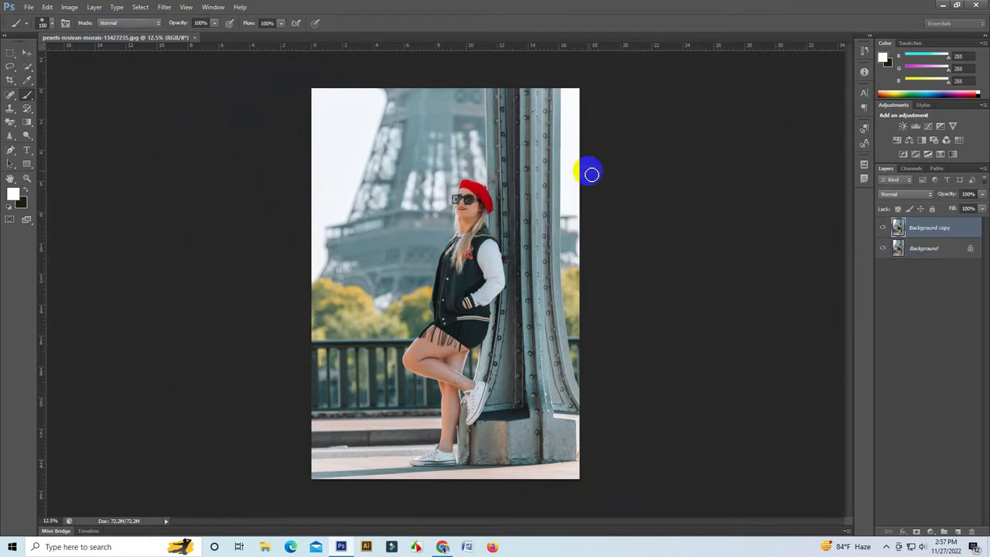
- Desaturate the Background copy to black-and-white
left_click(71, 8)
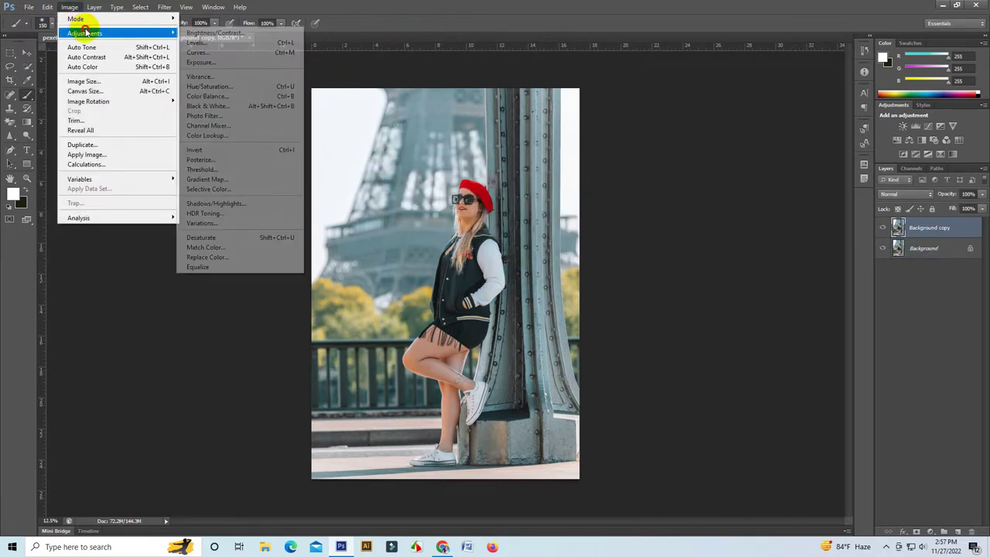
mouse_move(85, 33)
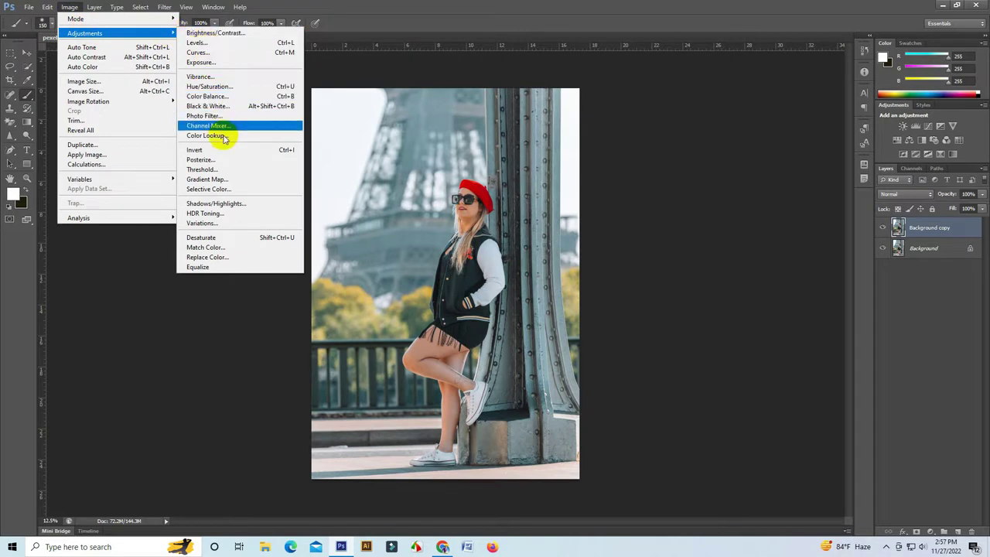
left_click(243, 239)
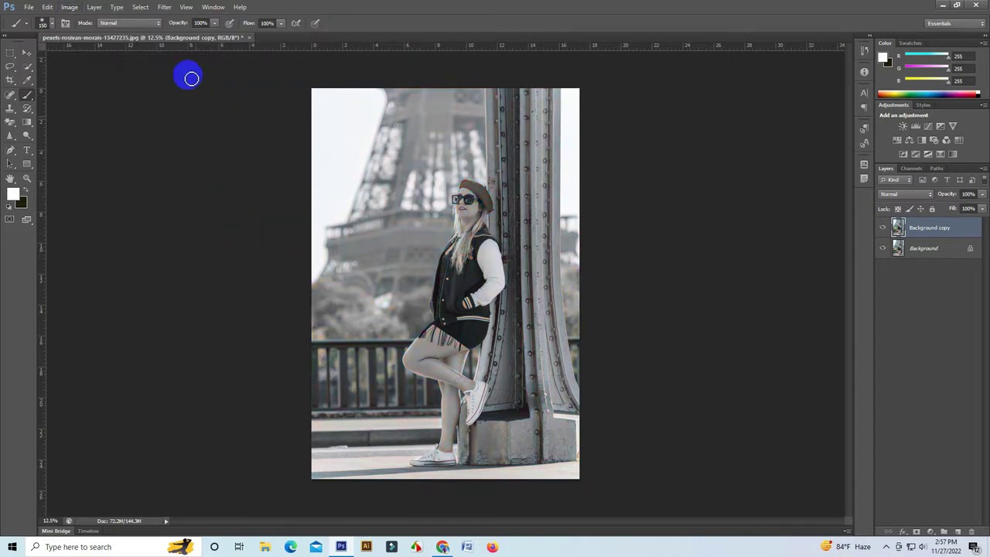
left_click(163, 8)
mouse_move(169, 110)
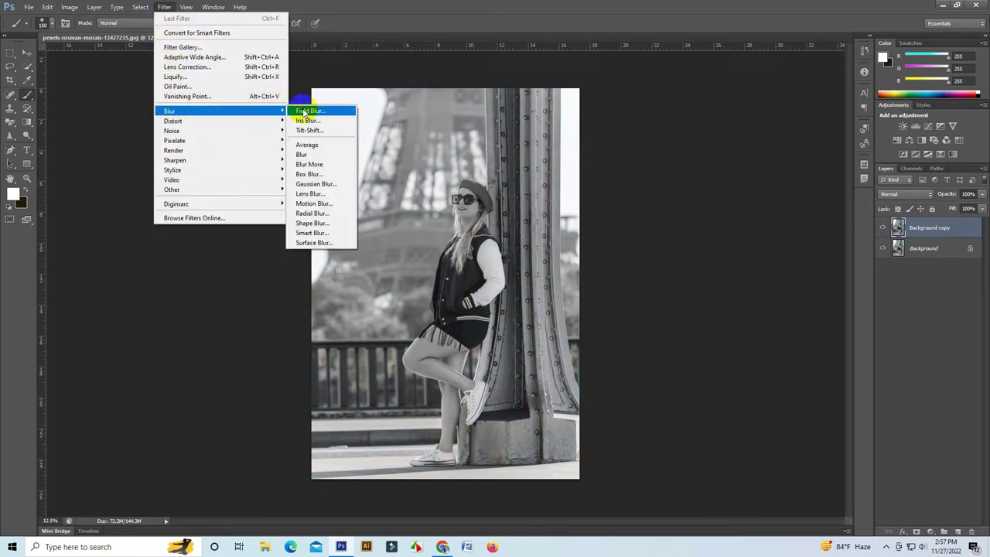
- Apply a Gaussian Blur with a 5-pixel radius to the Background copy
left_click(331, 187)
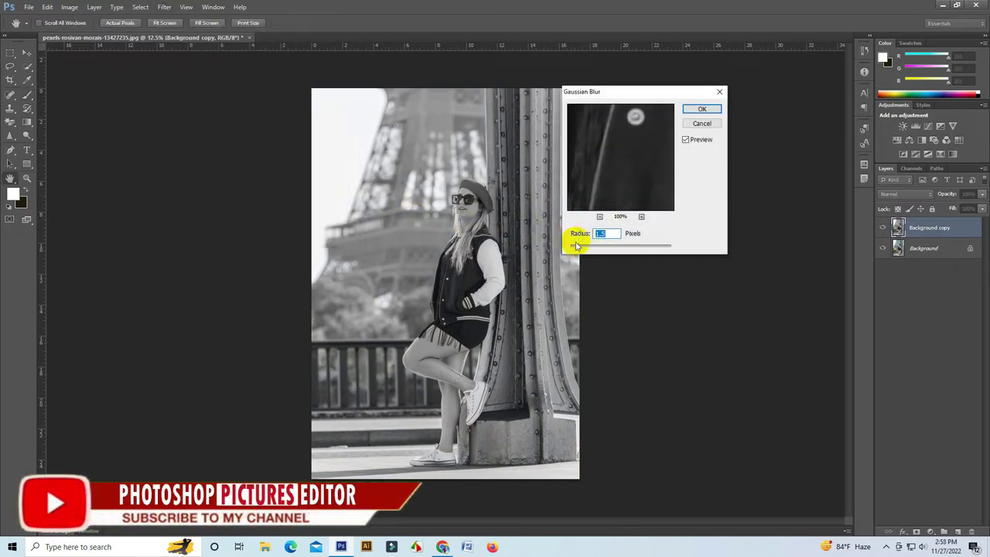
key("BackSpace")
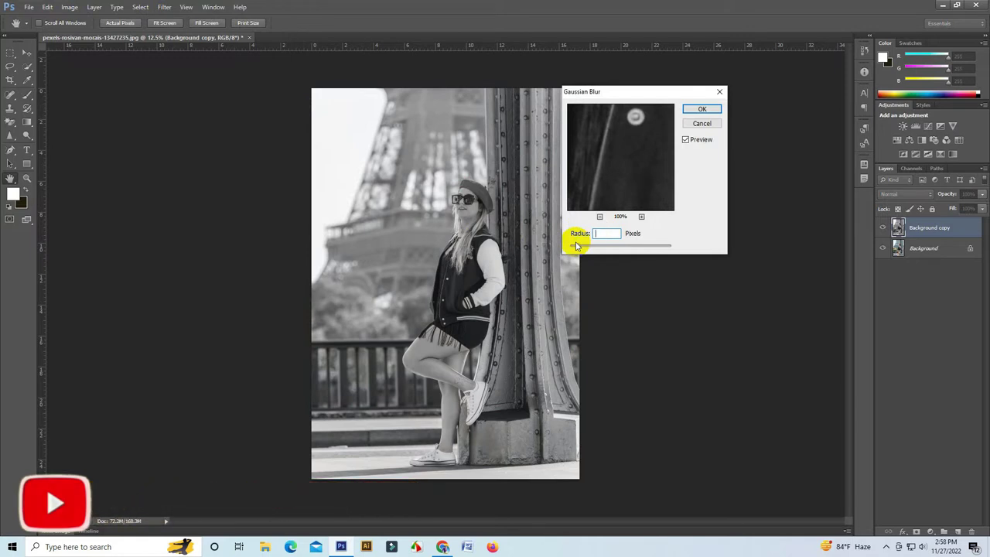
type("5")
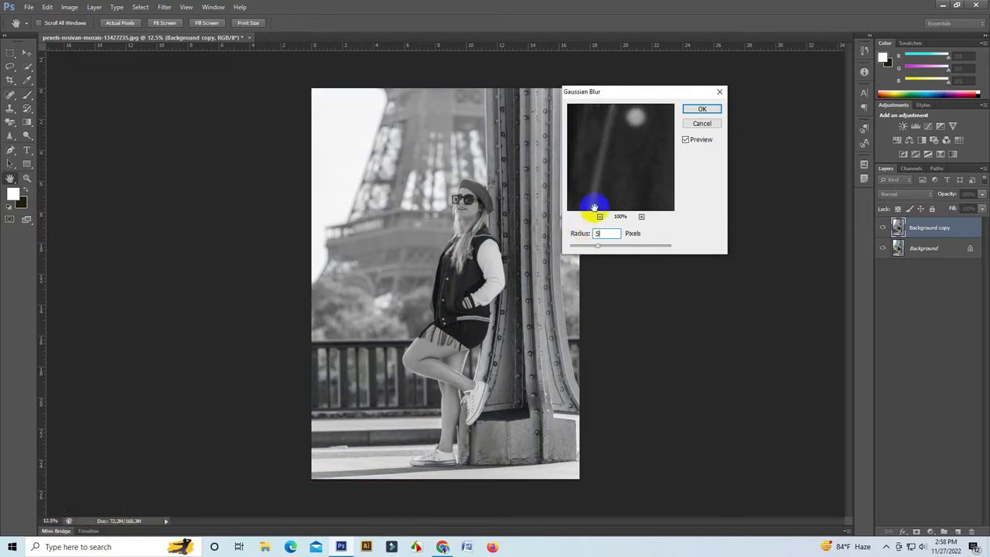
left_click(701, 111)
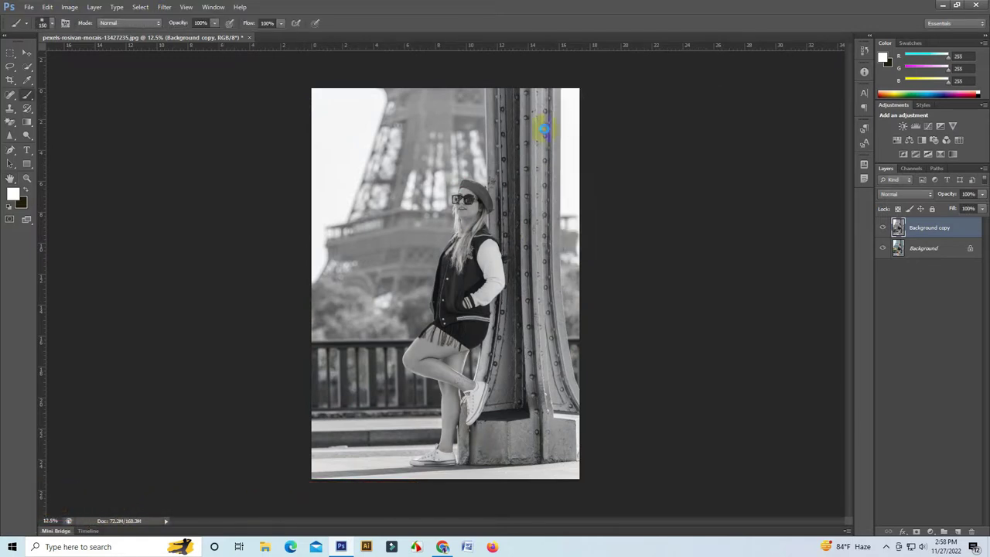
- Save the image as Photoshop PDF pexels-rosivan-morais-13427235.pdf on the Desktop, replacing the existing file
left_click(29, 7)
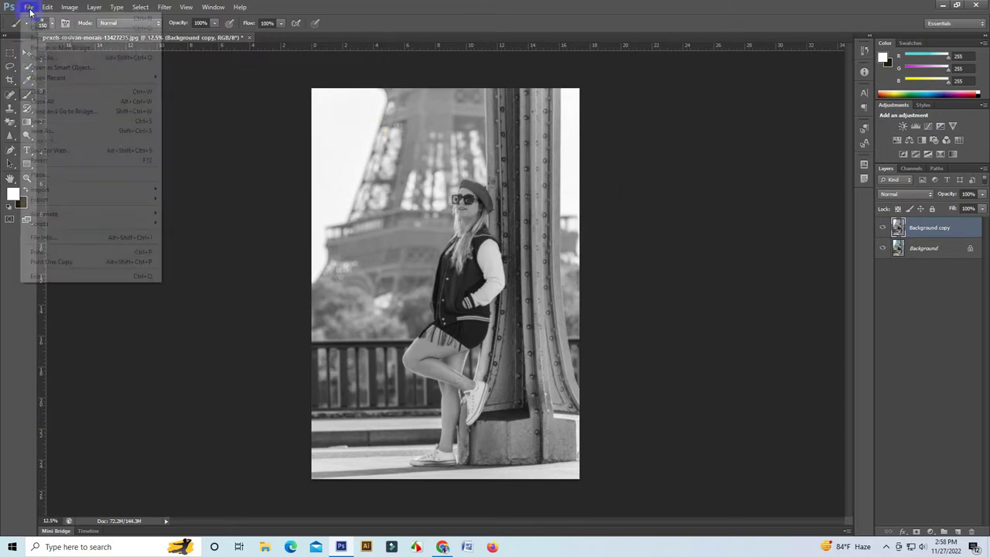
left_click(70, 133)
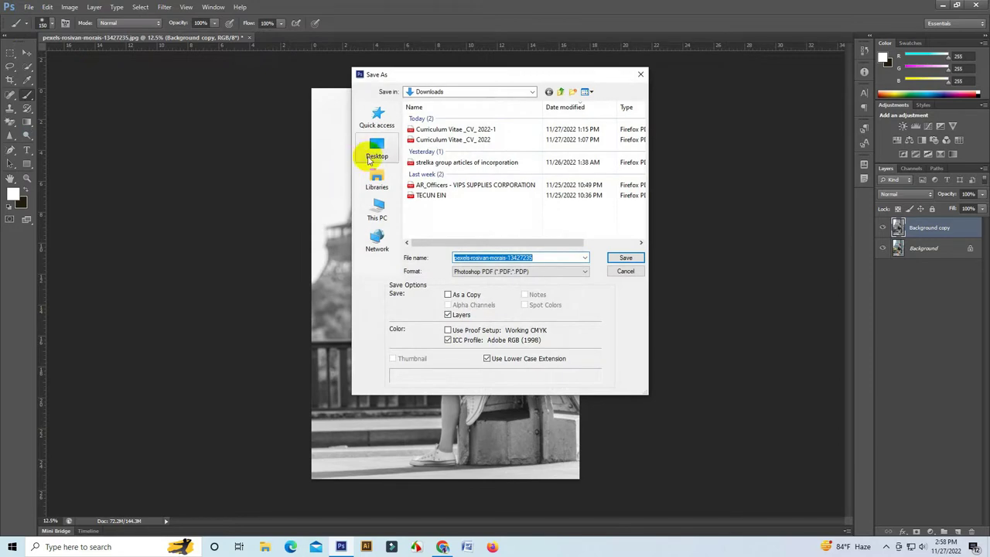
left_click(378, 147)
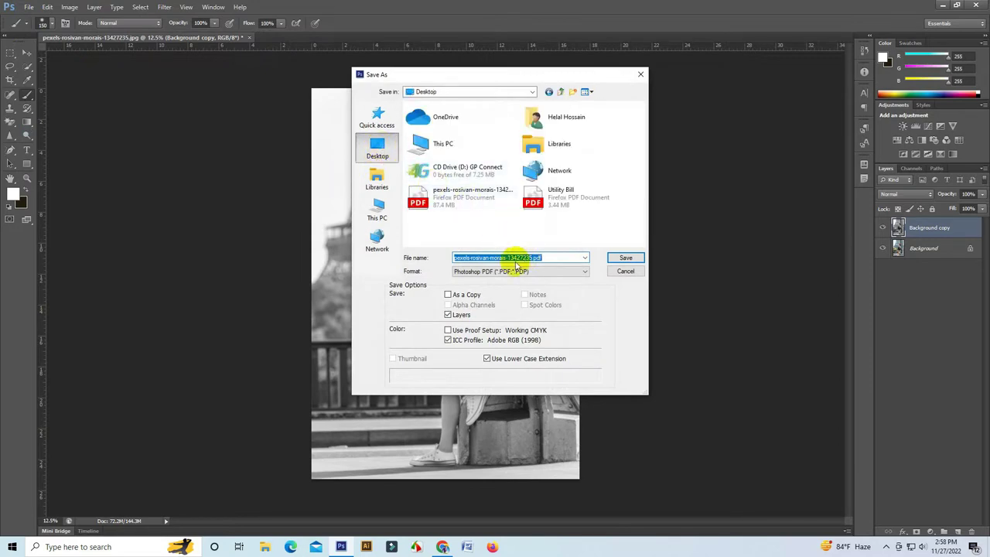
left_click(625, 259)
left_click(471, 209)
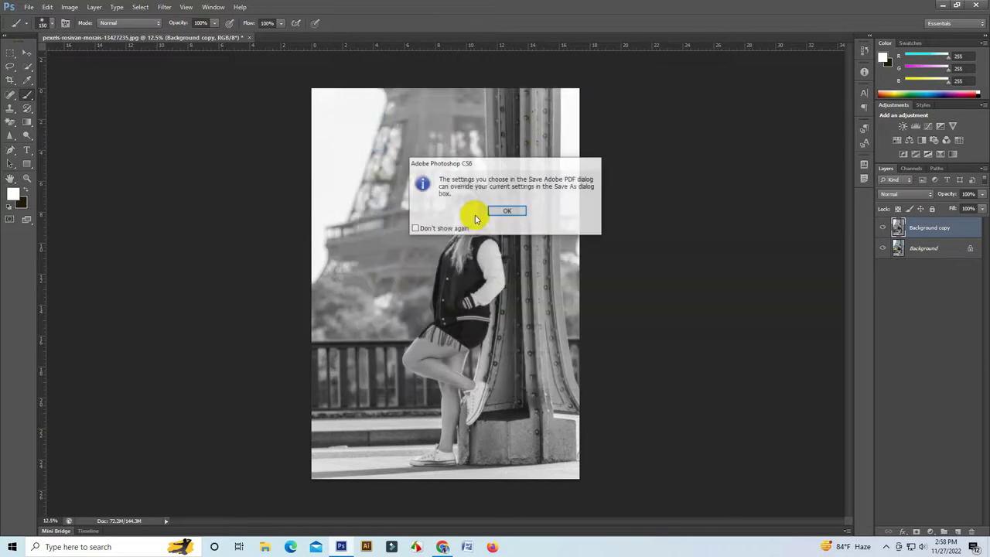
left_click(507, 212)
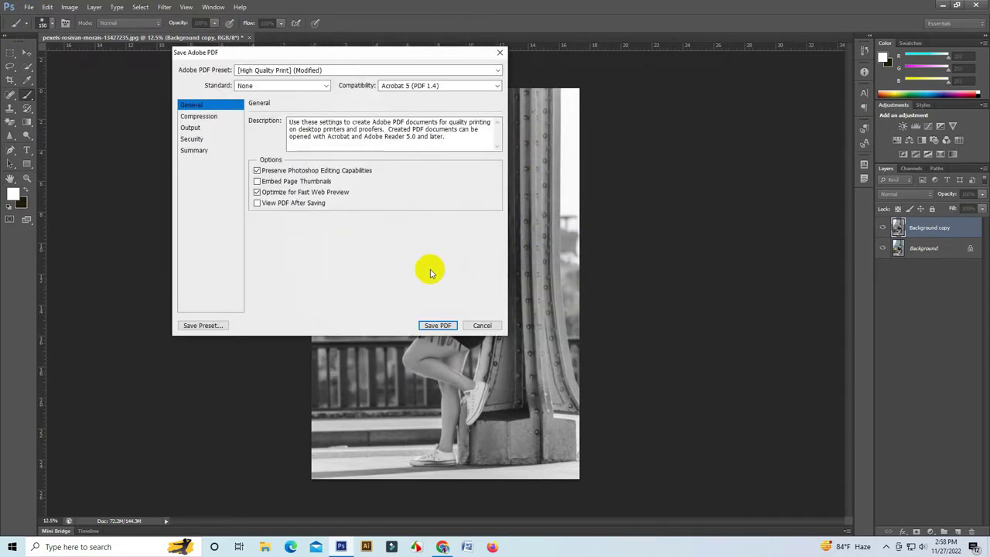
left_click(437, 326)
left_click(516, 225)
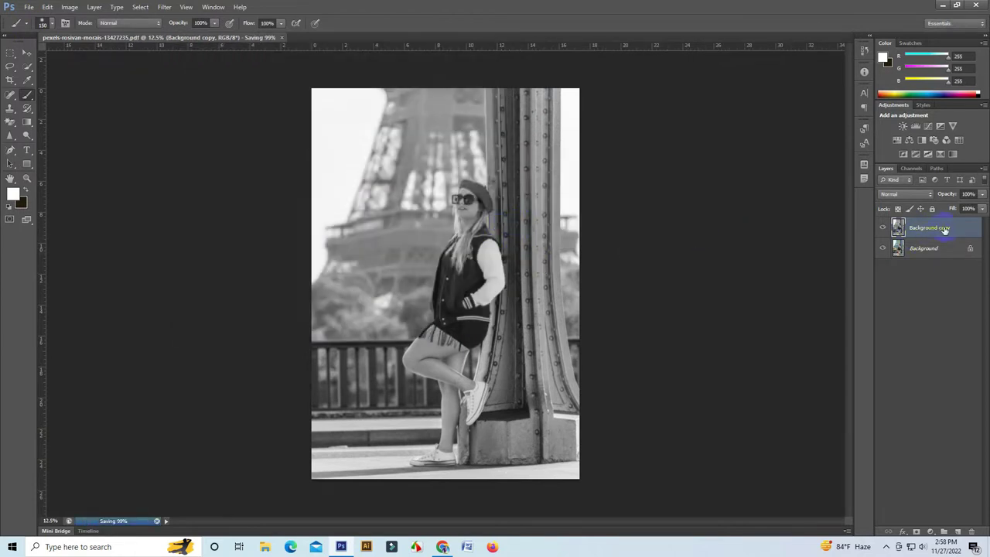
- Delete the Background copy layer and place tattoo-red-roses-png-5 from Downloads over the photo
left_click_drag(953, 236, 973, 405)
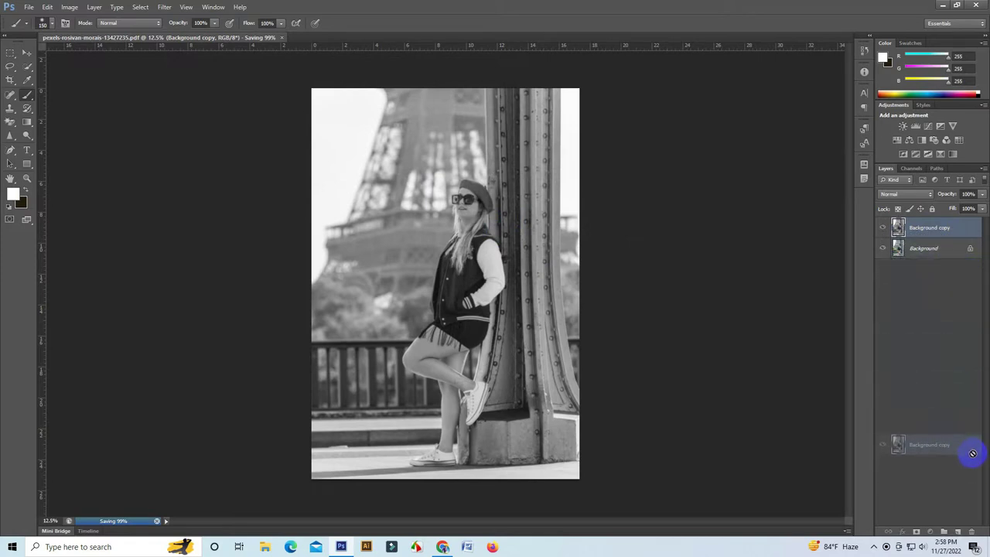
left_click_drag(973, 405, 973, 534)
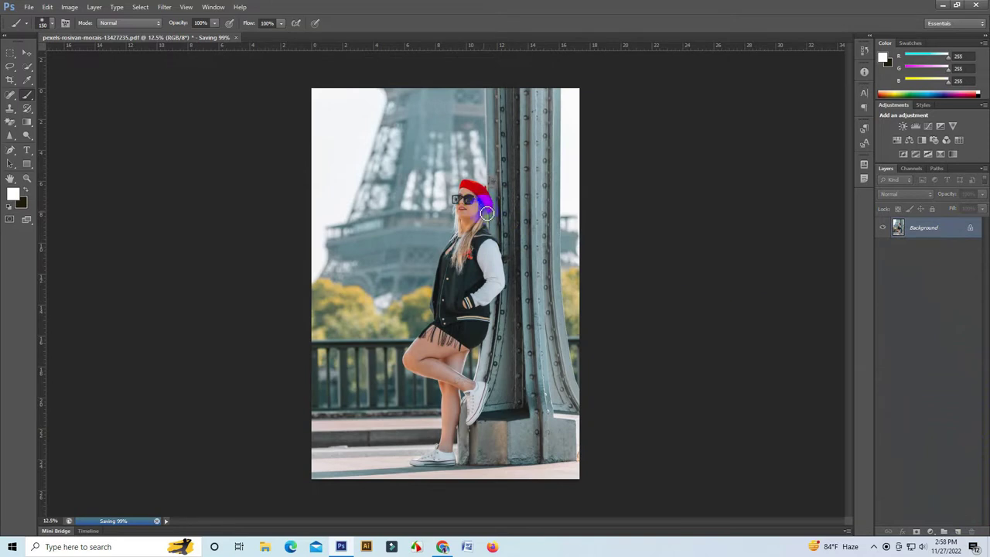
left_click(29, 7)
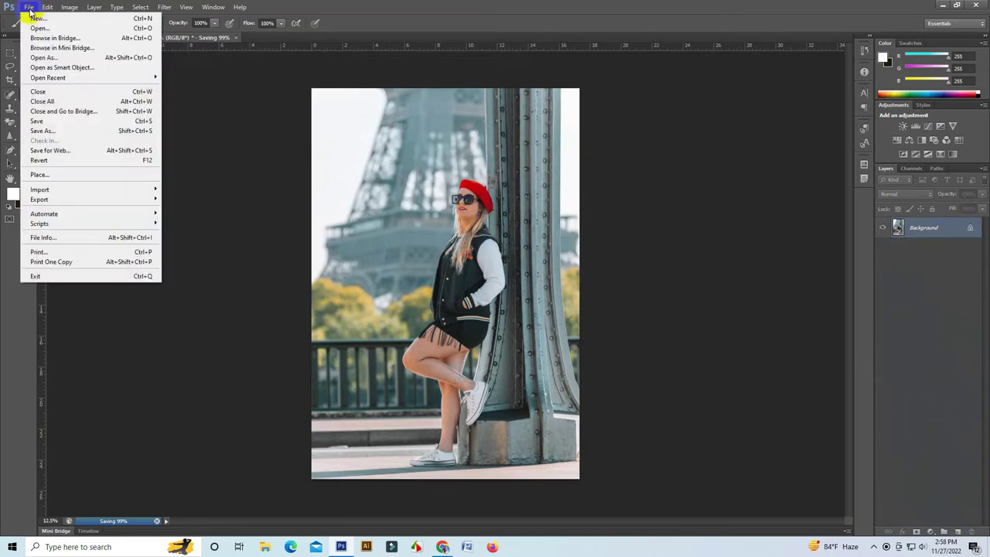
left_click(62, 177)
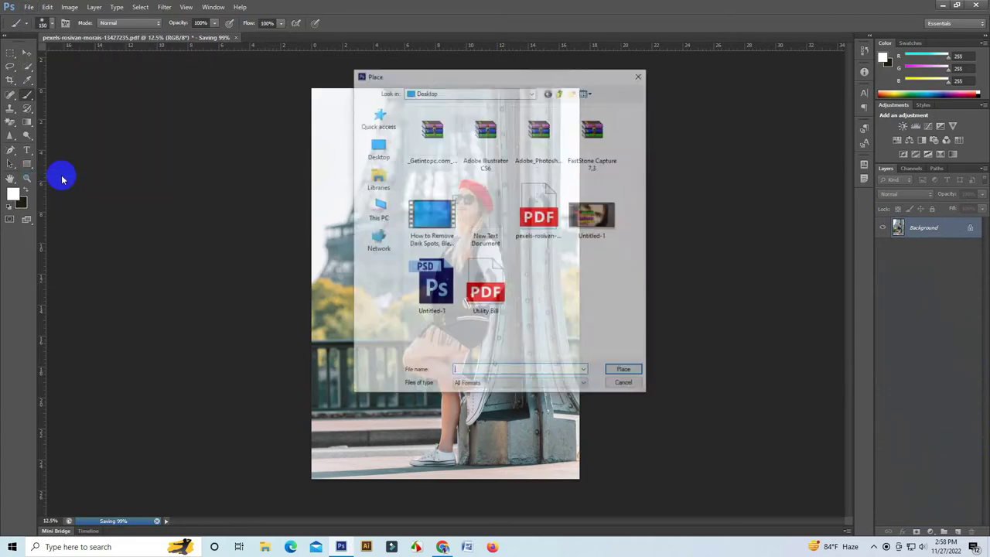
left_click(437, 91)
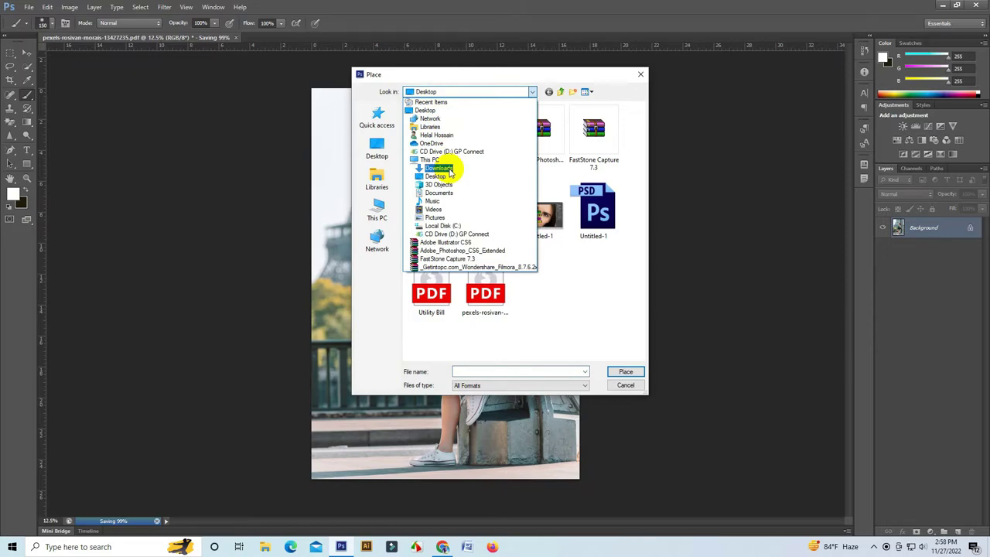
left_click(450, 169)
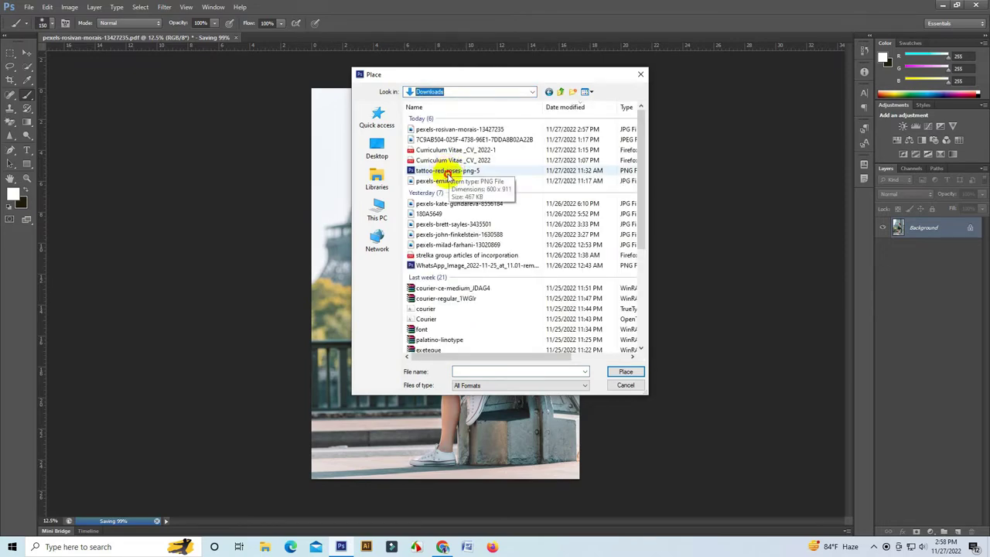
left_click(446, 171)
left_click(624, 371)
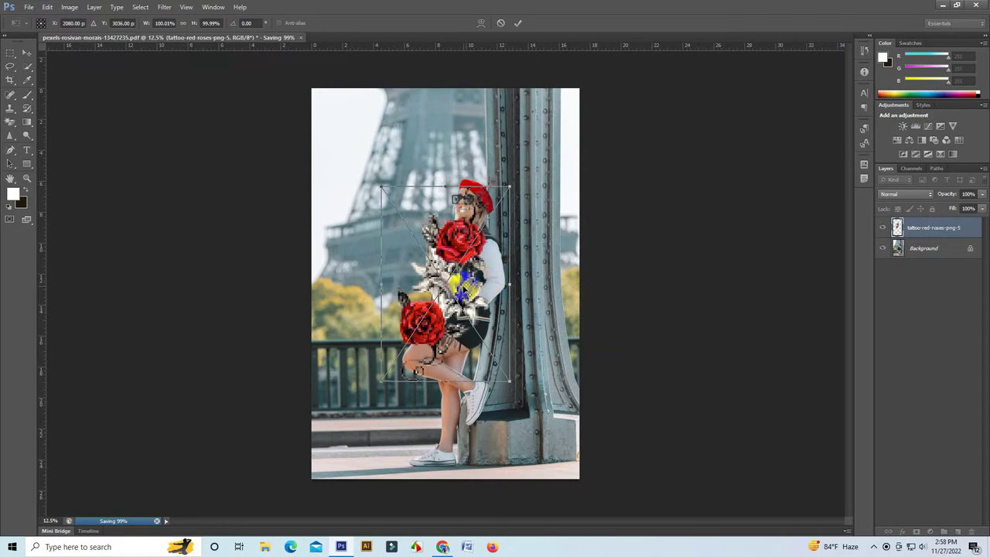
- Scale the tattoo down to about 28.25% by 16.07% and position it on the thigh
key("ctrl+plus")
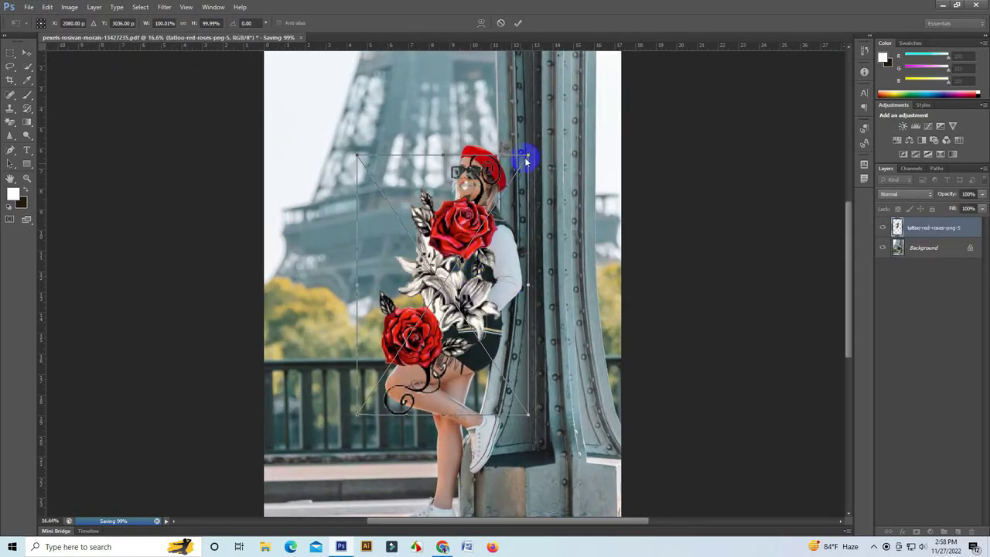
mouse_move(528, 157)
left_mouse_down()
mouse_move(515, 218)
mouse_move(459, 271)
mouse_move(417, 356)
left_mouse_up()
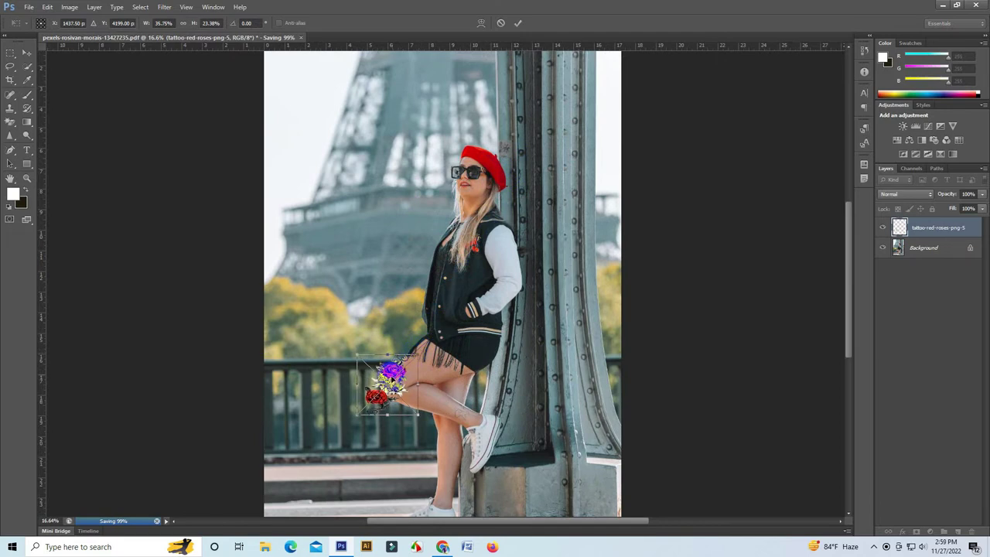
mouse_move(398, 365)
left_mouse_down()
mouse_move(442, 343)
mouse_move(438, 350)
left_mouse_up()
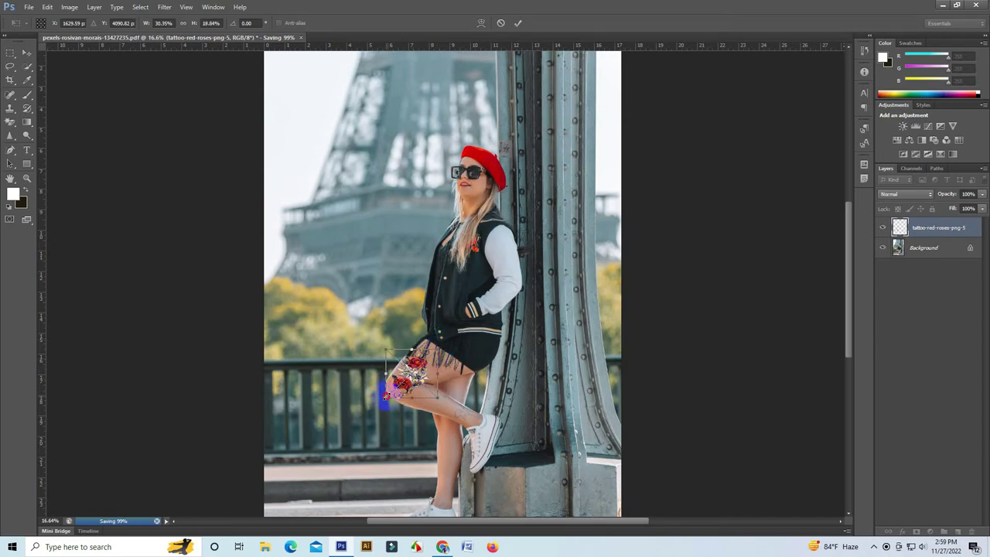
left_click_drag(414, 367, 409, 372)
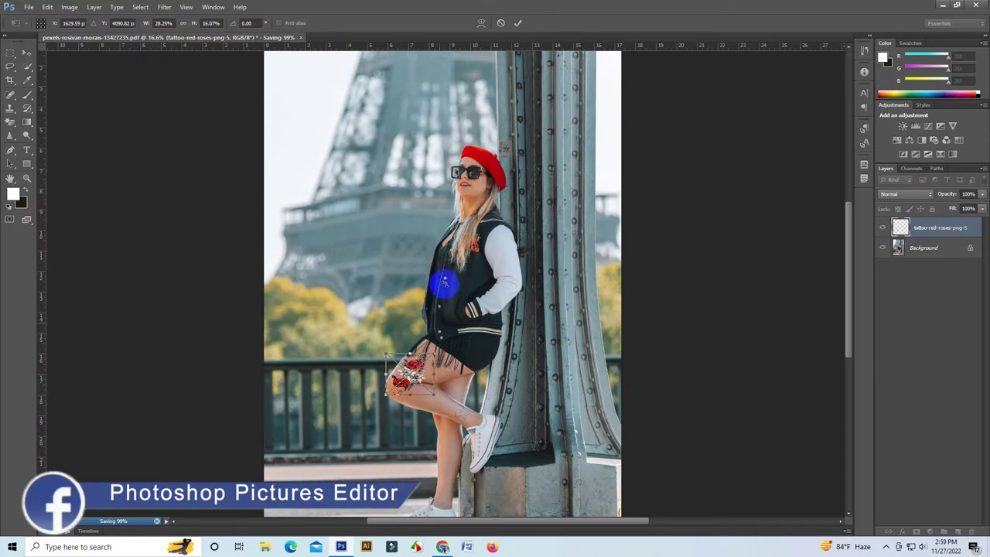
left_click(518, 24)
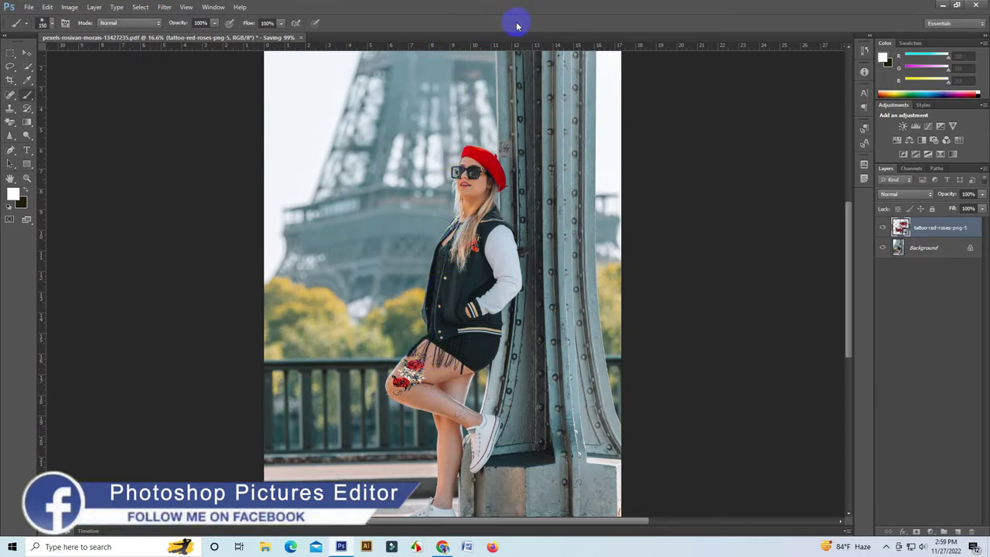
- Set the tattoo layer to Multiply and refine its size to 27.95% by 15.62%
left_click(930, 195)
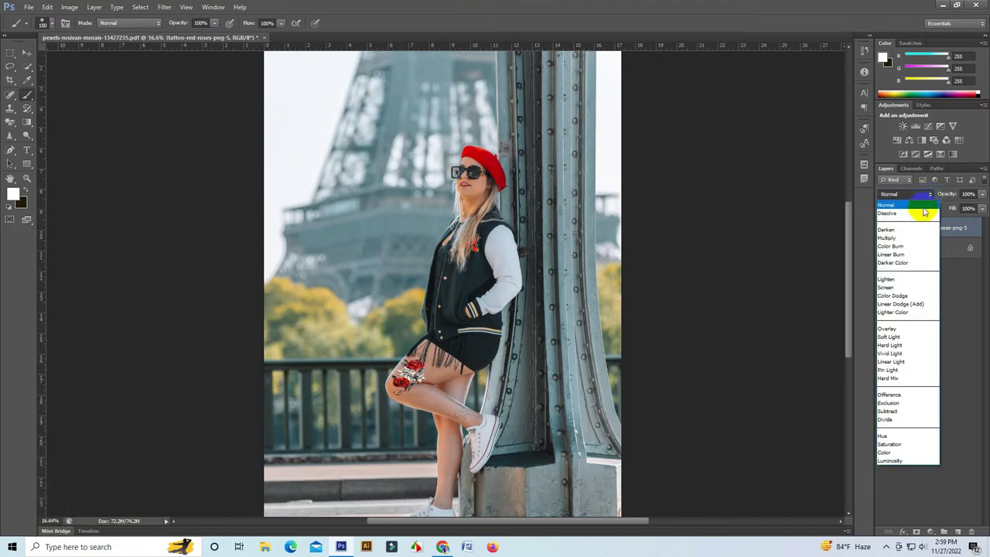
left_click(918, 239)
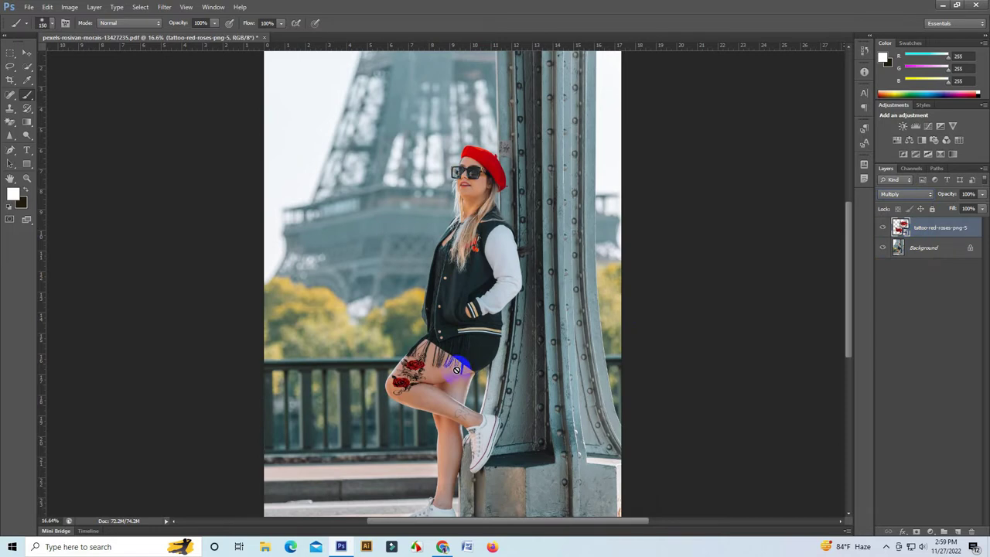
key("ctrl+t")
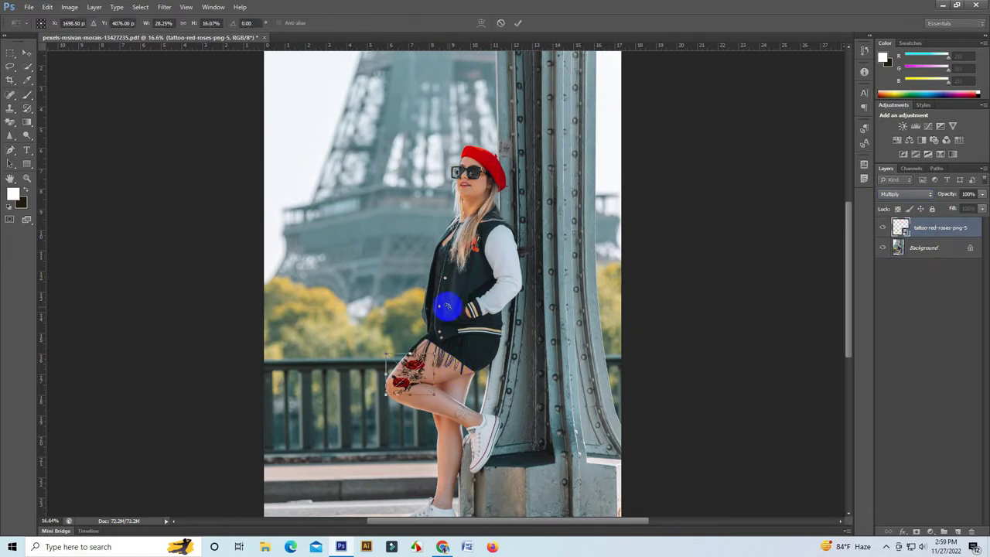
scroll(413, 356, "up", 4)
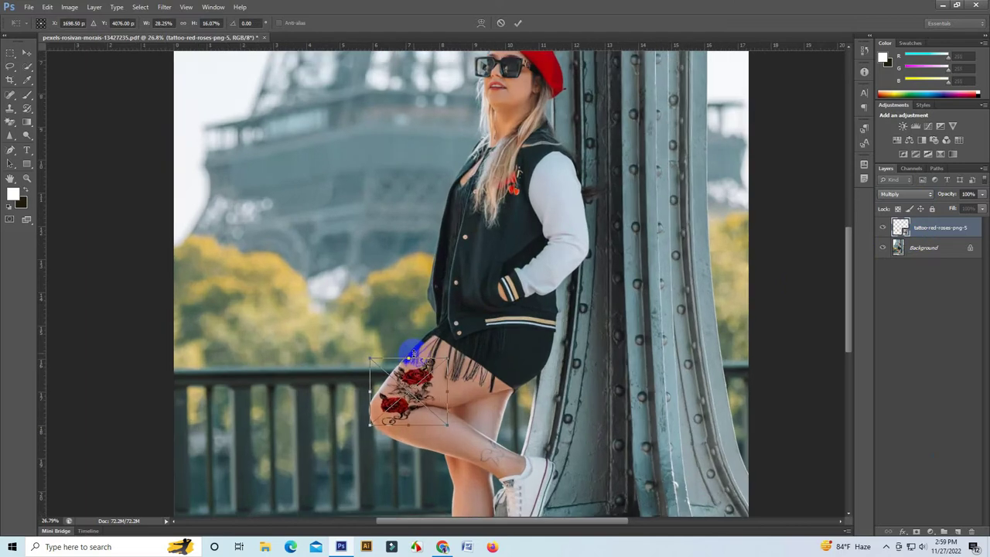
scroll(413, 356, "up", 1)
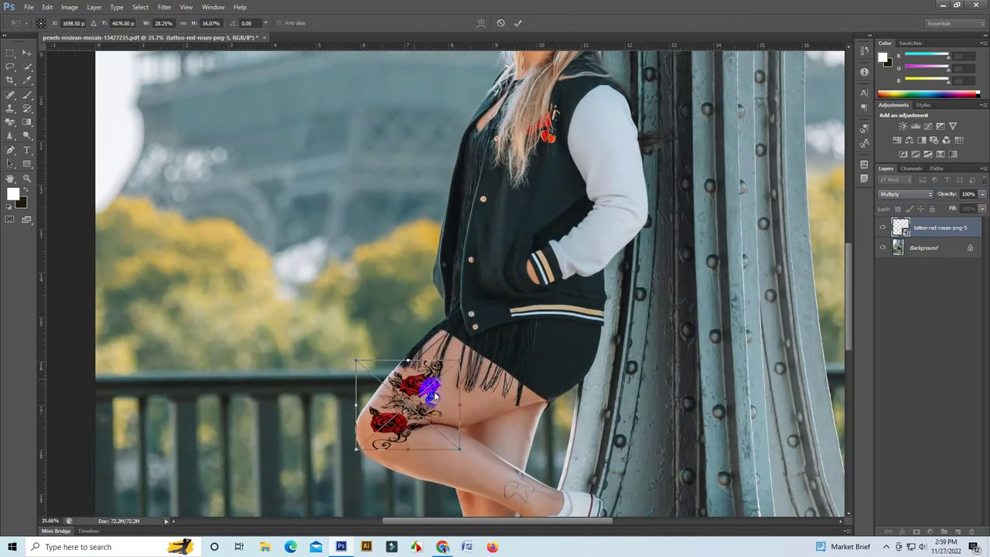
left_click_drag(460, 358, 465, 357)
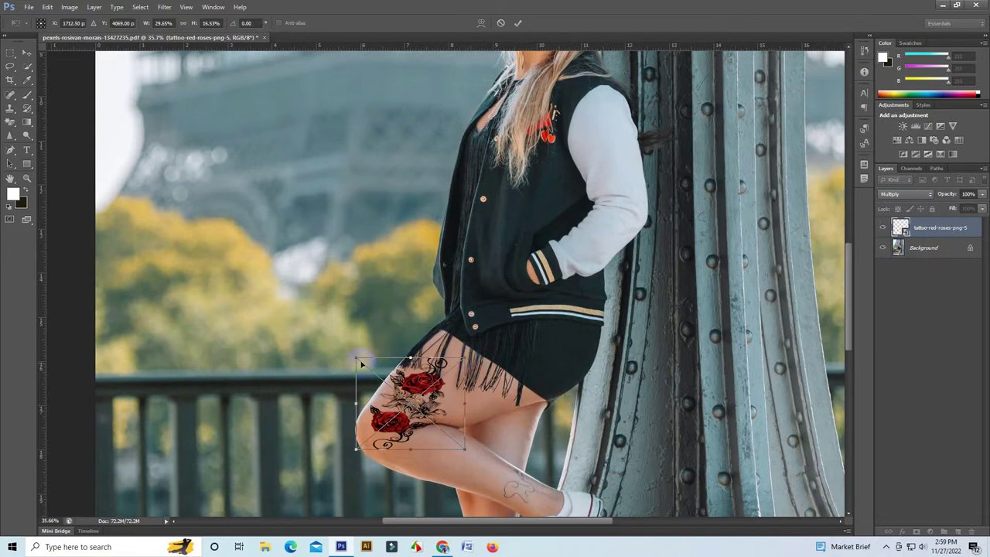
left_click_drag(358, 359, 358, 362)
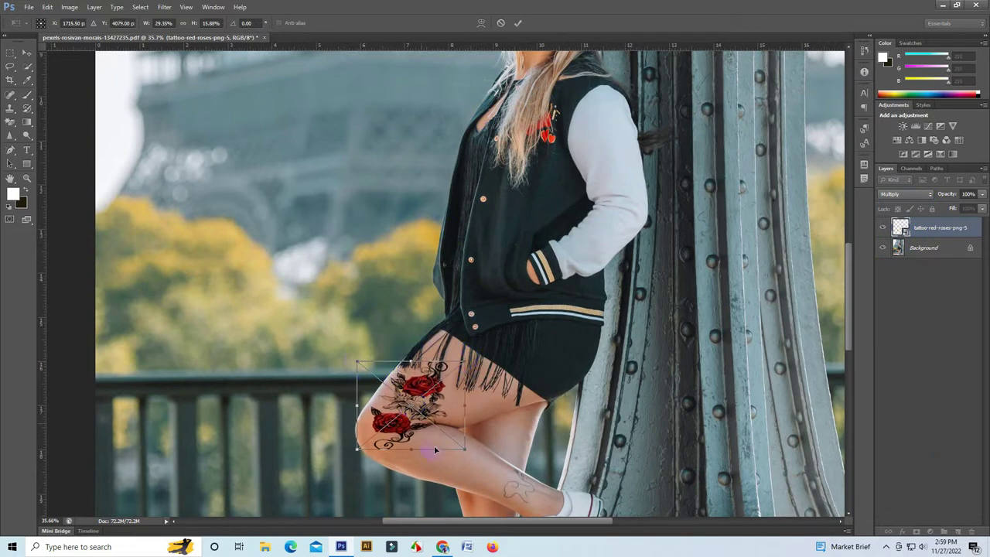
left_click_drag(464, 444, 459, 446)
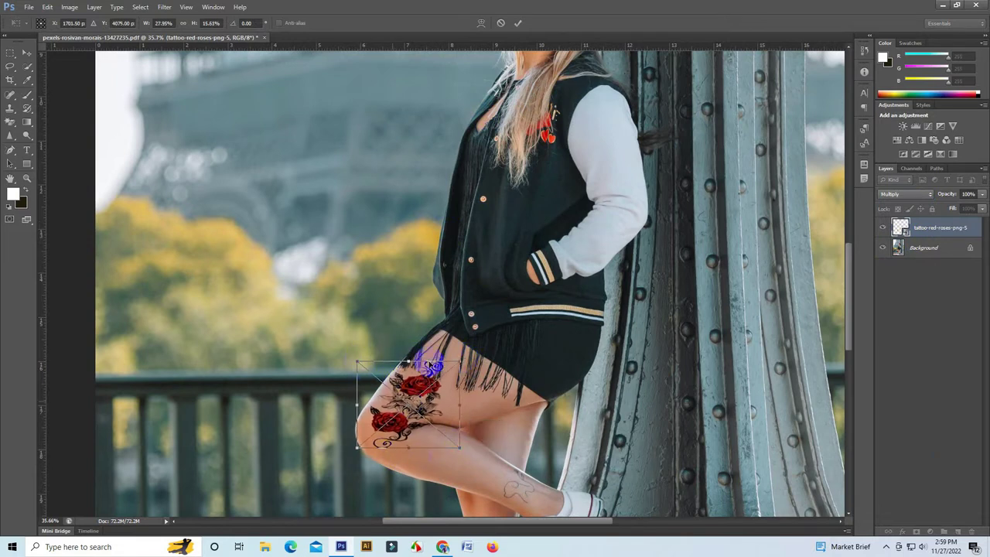
left_click(518, 25)
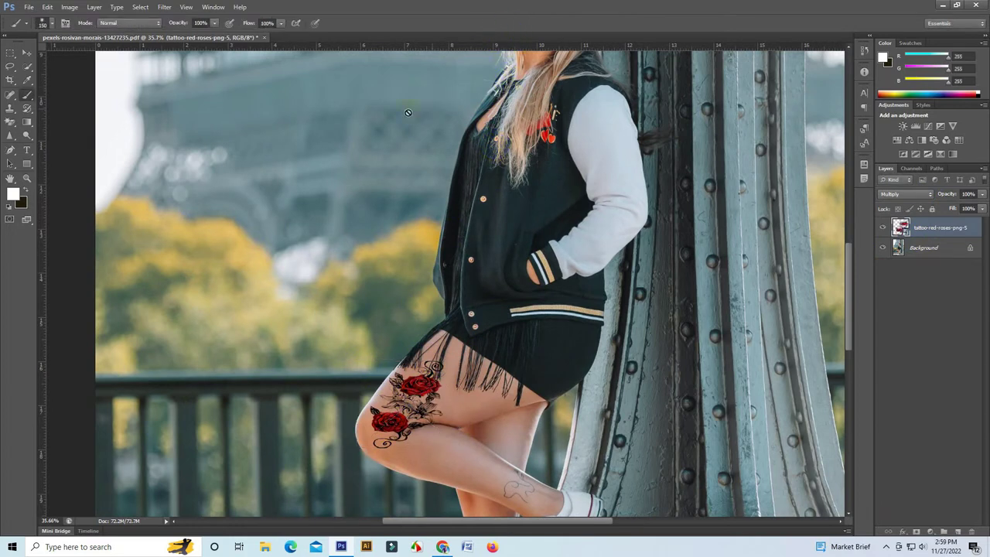
left_click(165, 8)
mouse_move(219, 111)
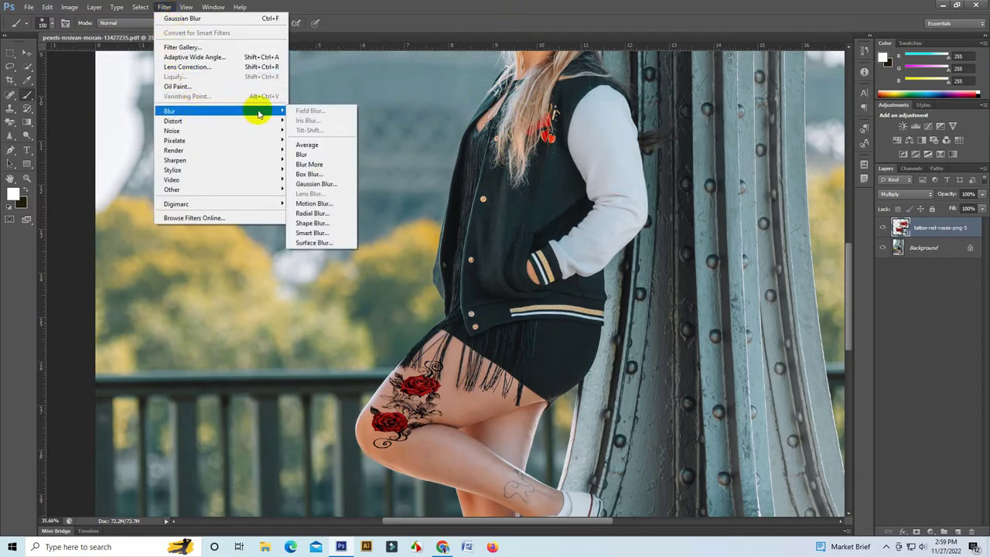
- Soften the tattoo with a 0.5-pixel Gaussian Blur smart filter
left_click(340, 189)
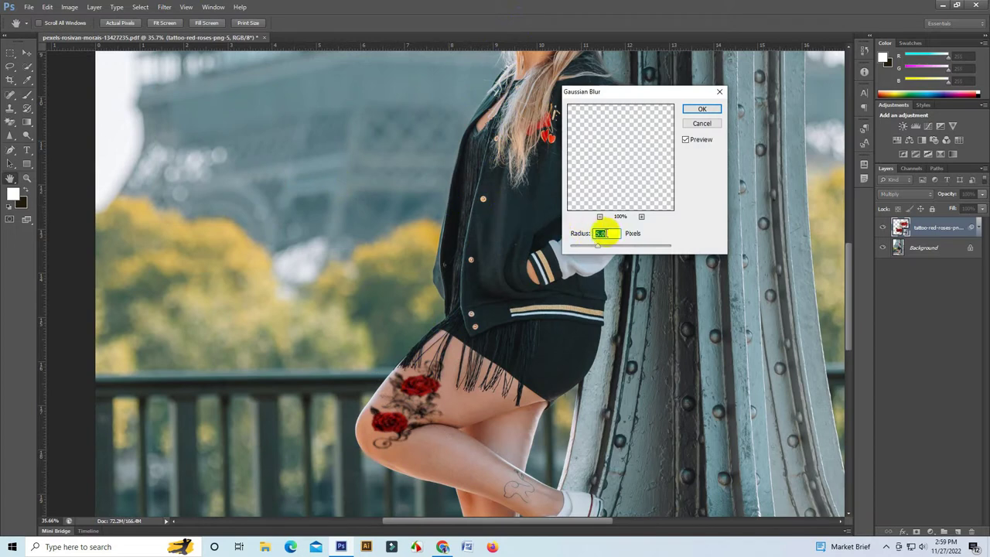
left_click_drag(594, 247, 545, 249)
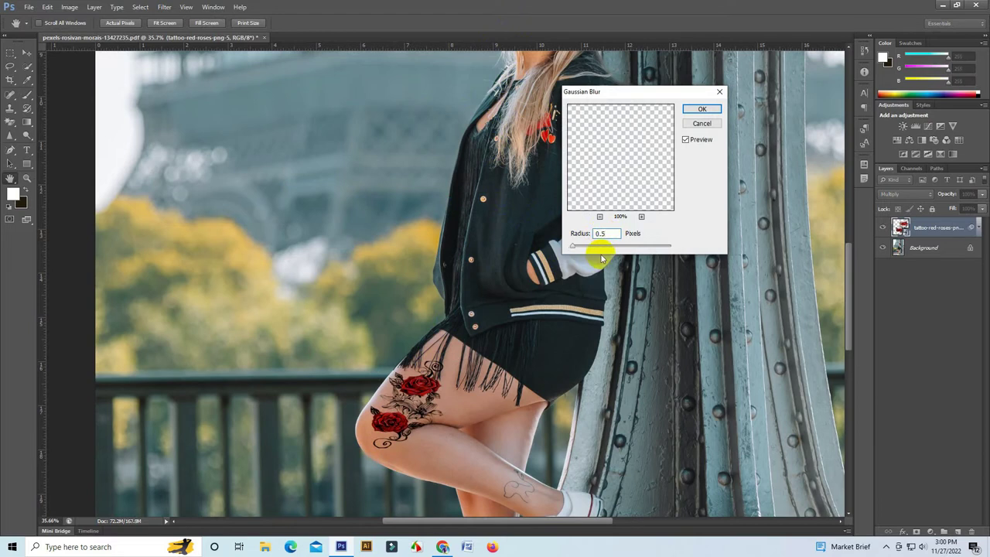
left_click(703, 110)
key("b")
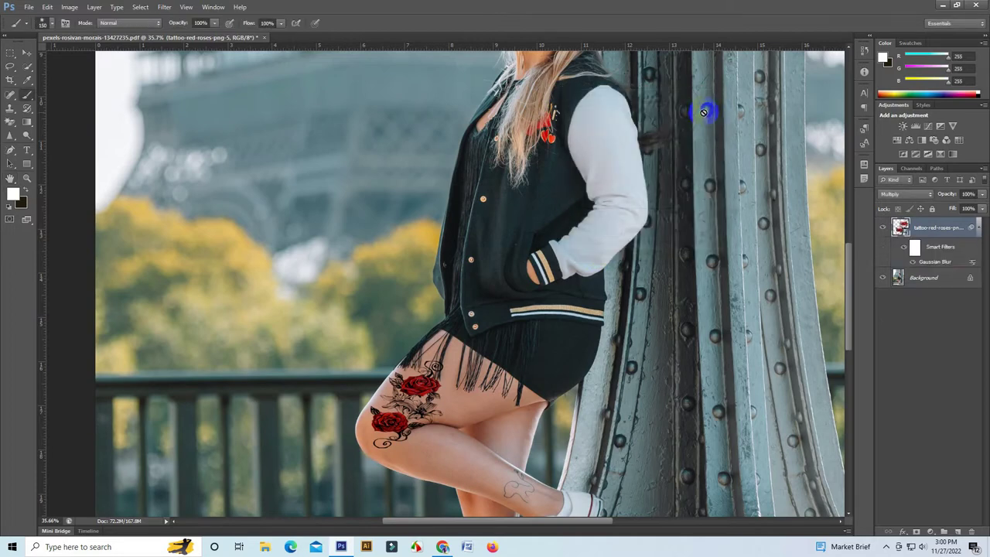
left_click(166, 7)
mouse_move(173, 120)
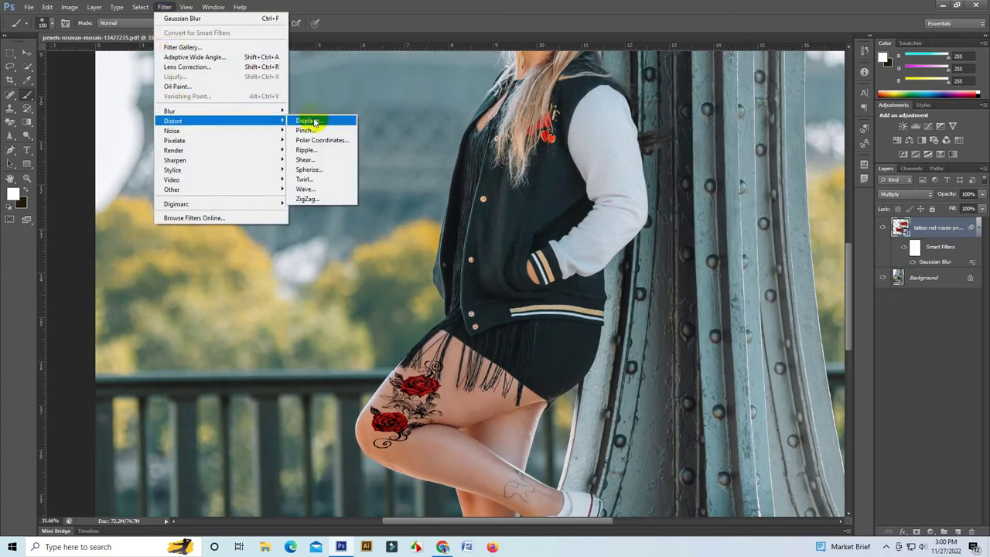
- Apply a 5 by 5 Displace filter to the tattoo using Untitled-1.psd as the map
left_click(330, 121)
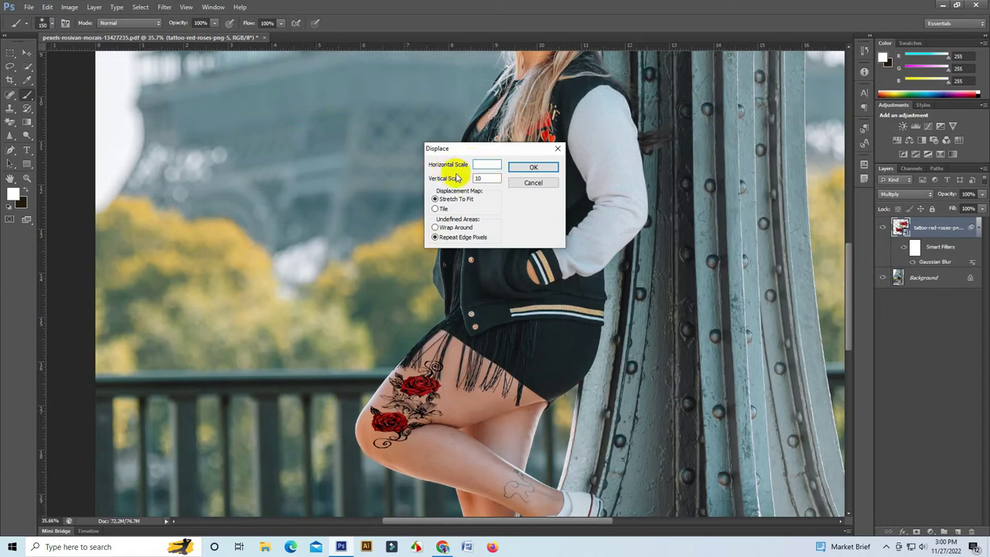
type("5")
double_click(476, 165)
double_click(480, 178)
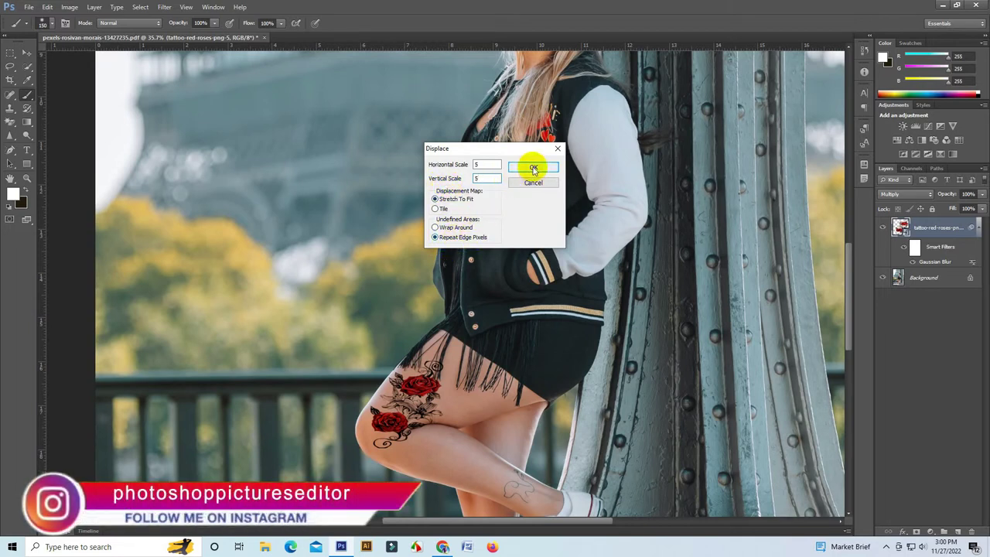
left_click(532, 168)
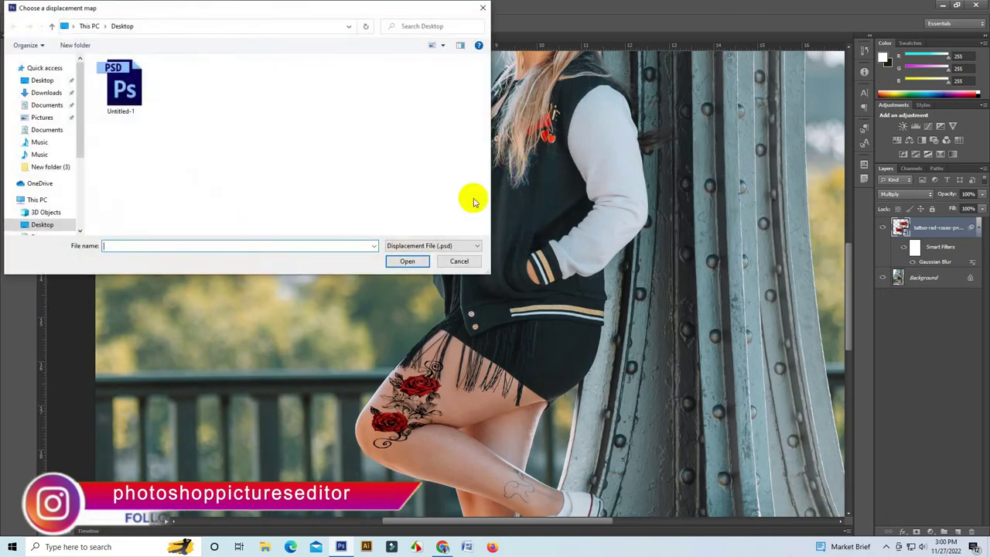
left_click(126, 91)
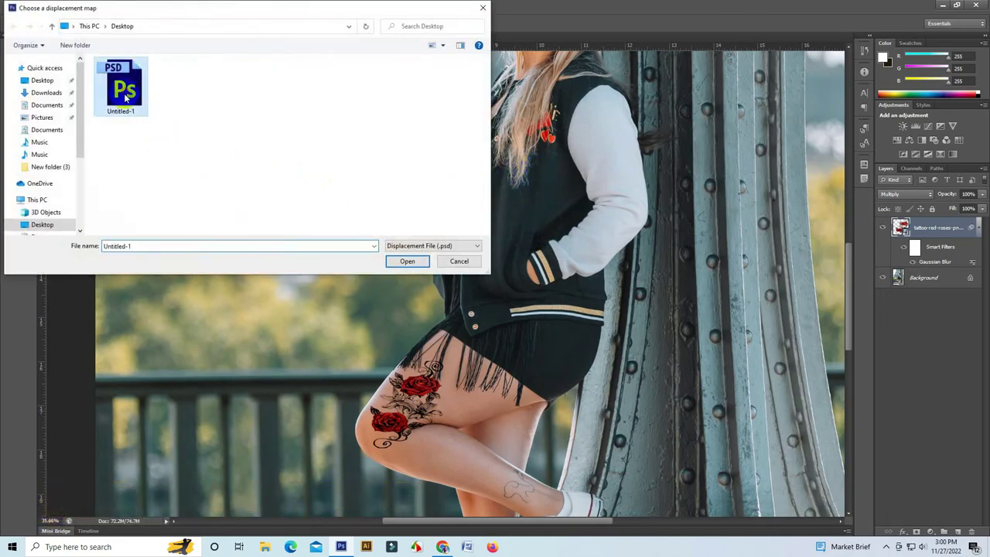
left_click(406, 263)
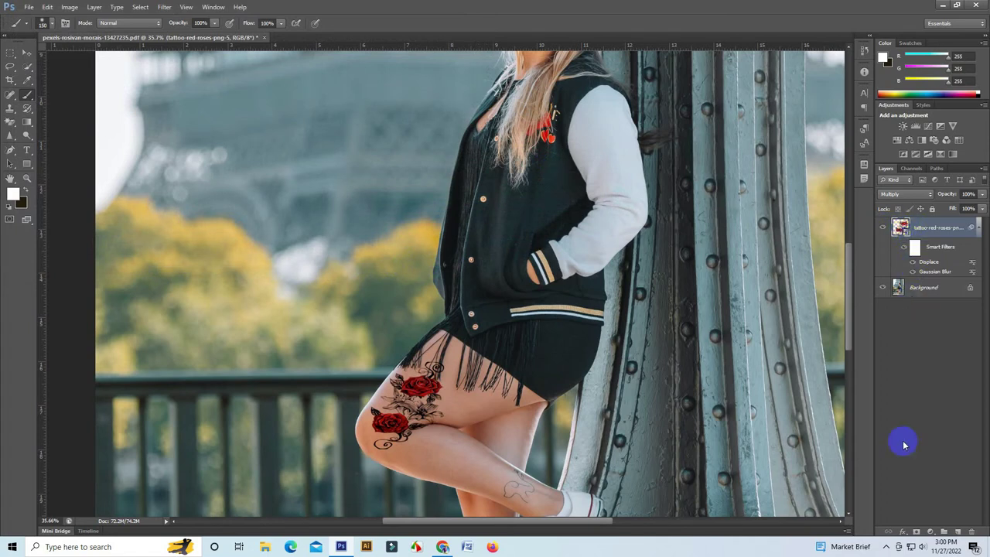
- Add a black layer mask hiding the rose tattoo and set a light pink background colour
left_click(915, 533, "alt")
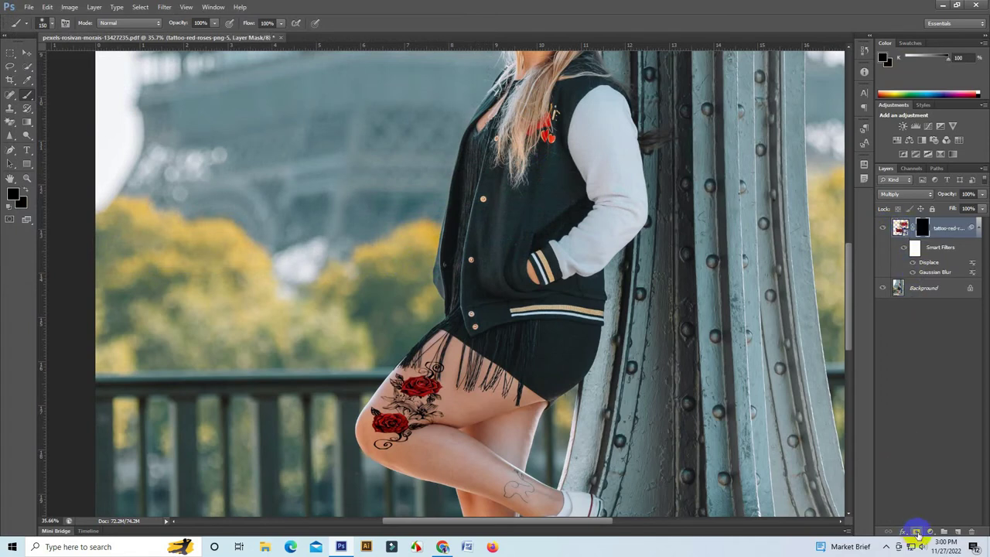
left_click(21, 201)
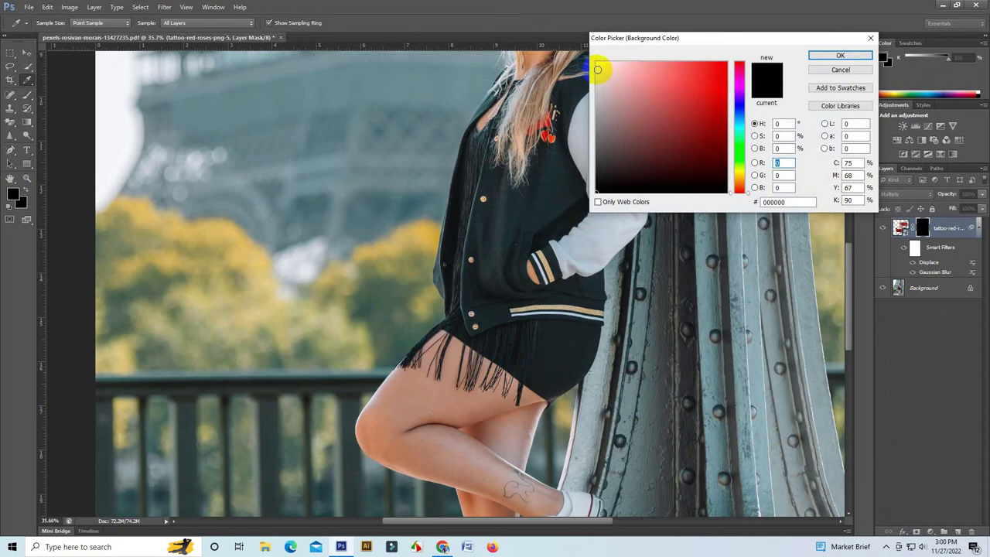
left_click(607, 75)
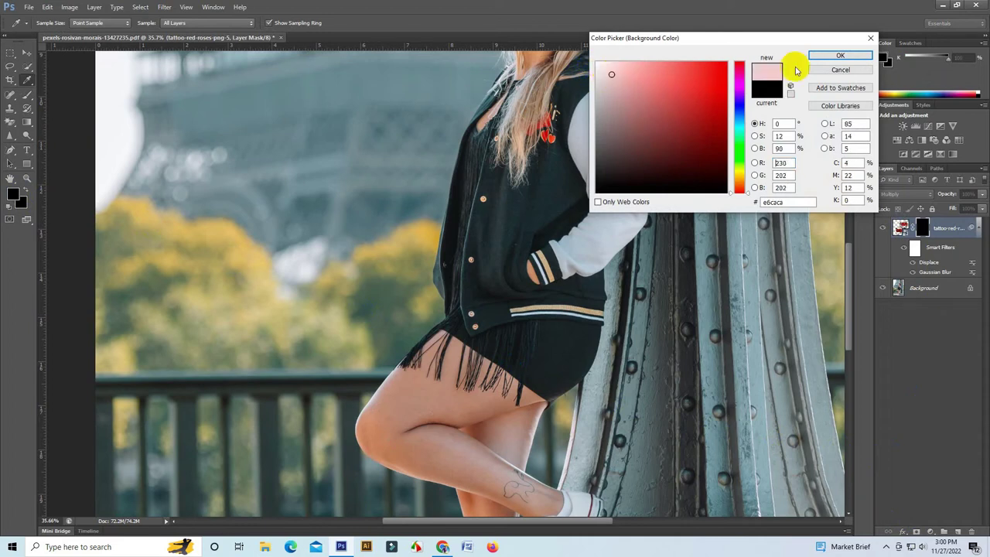
left_click(840, 55)
- Swap and reset the colours so white is the foreground painting colour
left_click(23, 204)
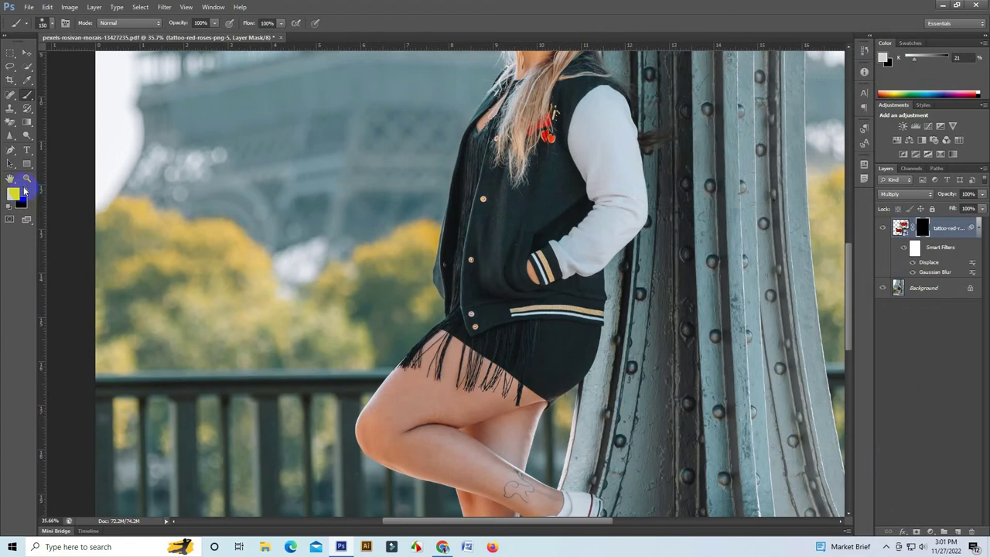
left_click(26, 190)
left_click(9, 205)
left_click_drag(26, 96, 63, 97)
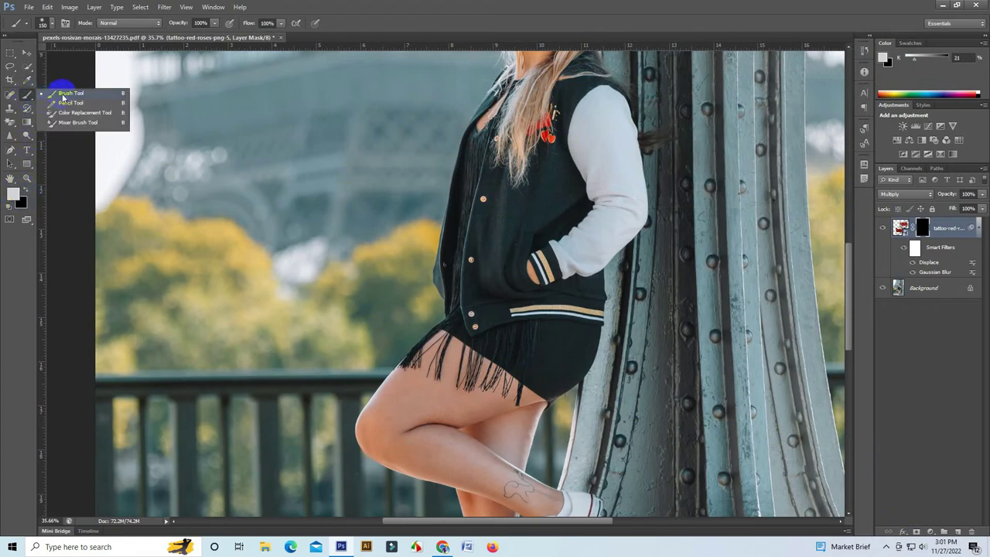
- With the standard Brush Tool, paint the mask over the thigh to reveal the whole rose
left_click(68, 95)
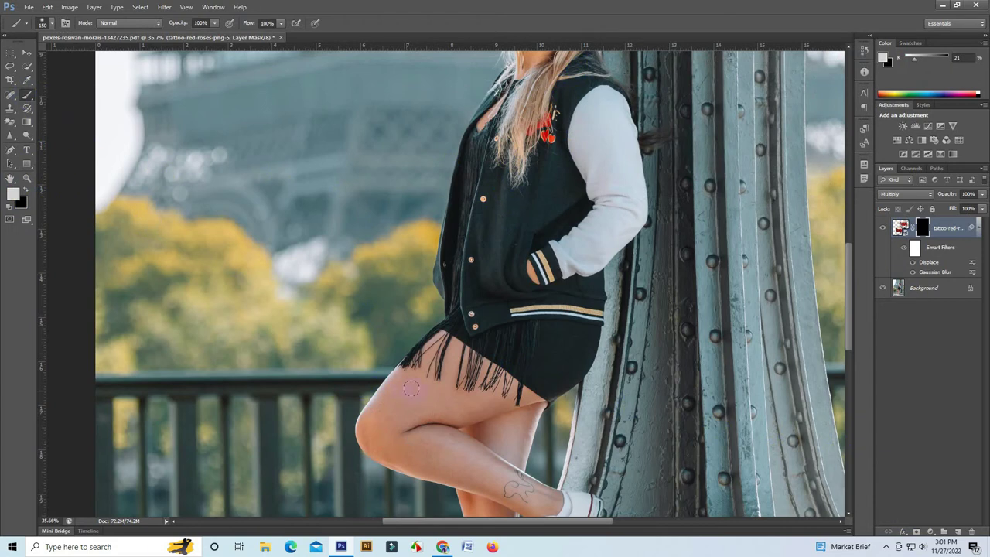
mouse_move(425, 377)
left_mouse_down()
mouse_move(393, 440)
mouse_move(377, 405)
mouse_move(437, 371)
mouse_move(398, 420)
mouse_move(440, 413)
left_mouse_up()
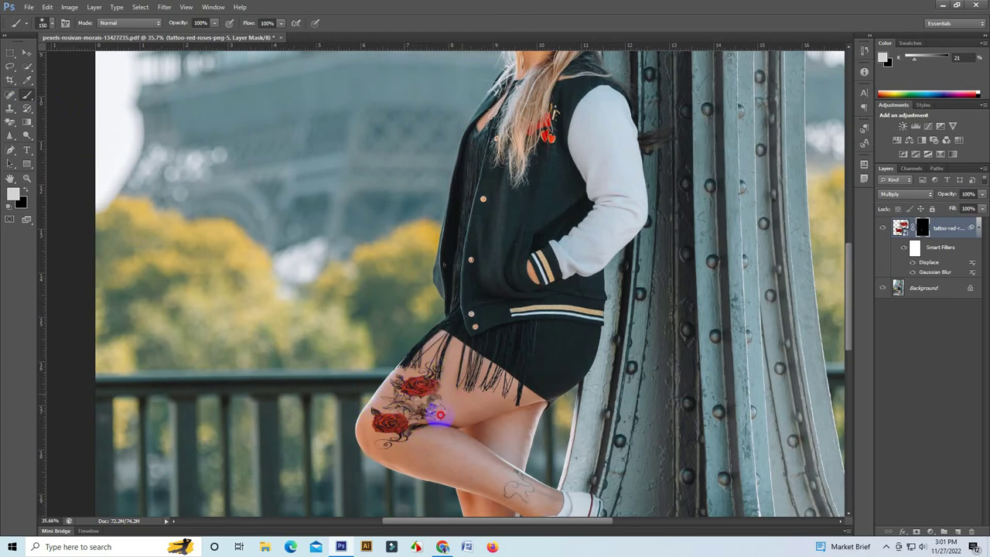
mouse_move(468, 450)
left_mouse_down()
mouse_move(431, 375)
mouse_move(441, 431)
mouse_move(402, 383)
left_mouse_up()
left_click_drag(440, 348, 381, 422)
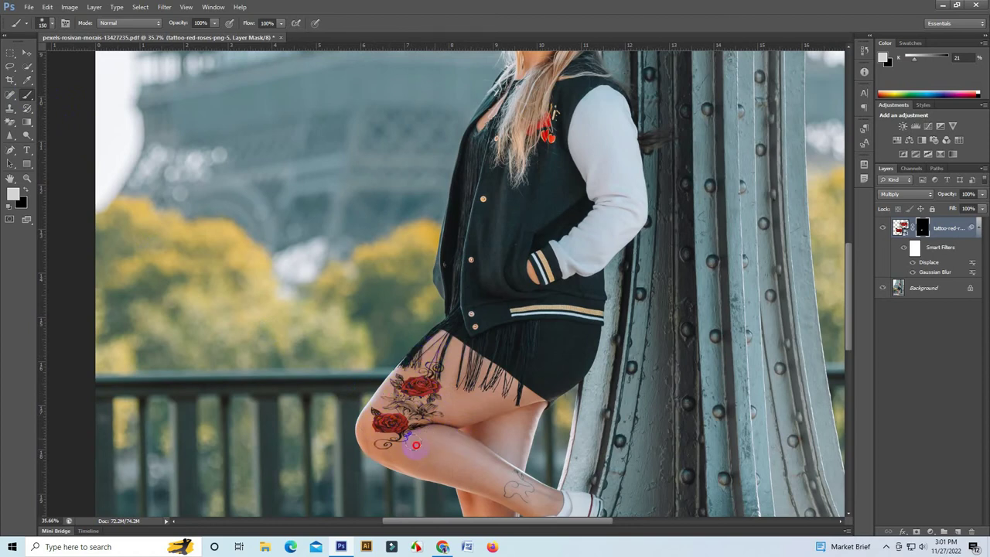
mouse_move(423, 430)
left_mouse_down()
mouse_move(386, 420)
mouse_move(430, 380)
mouse_move(415, 447)
left_mouse_up()
left_click_drag(436, 363, 377, 422)
left_click_drag(430, 393, 443, 446)
- Scroll the view up and down to inspect the blended rose tattoo
scroll(449, 383, "down", 1)
scroll(446, 386, "down", 1)
scroll(446, 390, "down", 1)
scroll(445, 396, "up", 1)
scroll(443, 394, "up", 1)
scroll(437, 398, "up", 1)
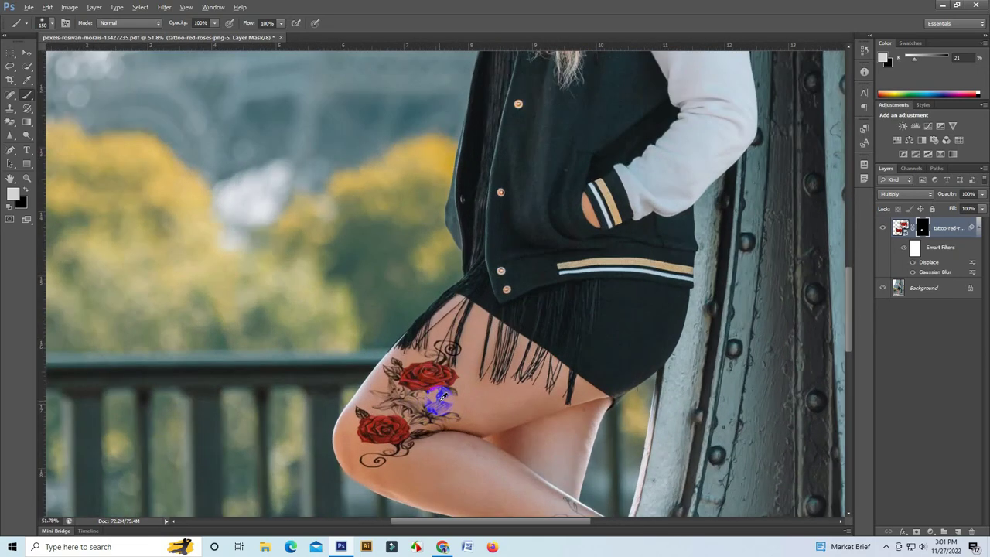
scroll(443, 395, "down", 1)
scroll(443, 394, "down", 1)
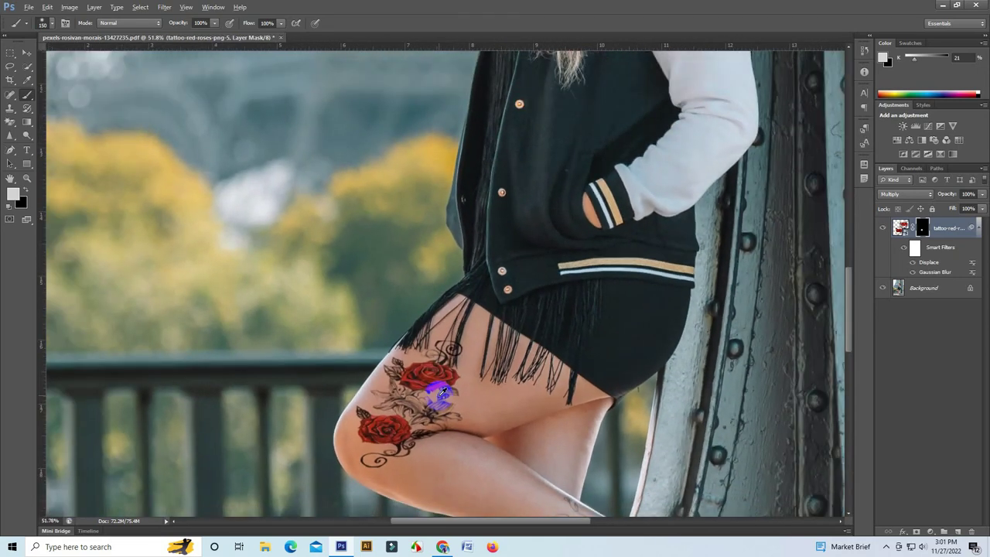
scroll(441, 392, "up", 1)
scroll(440, 393, "down", 1)
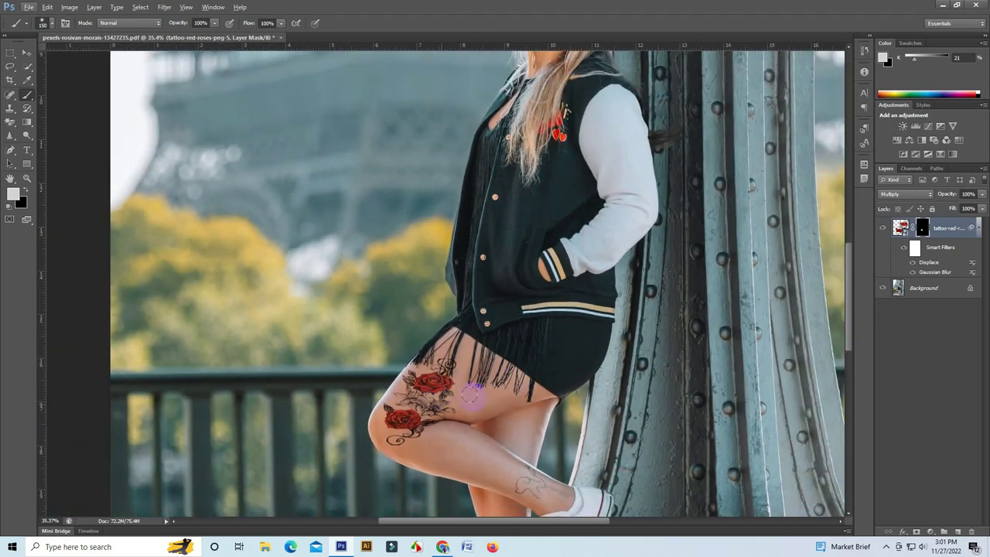
left_click(880, 231)
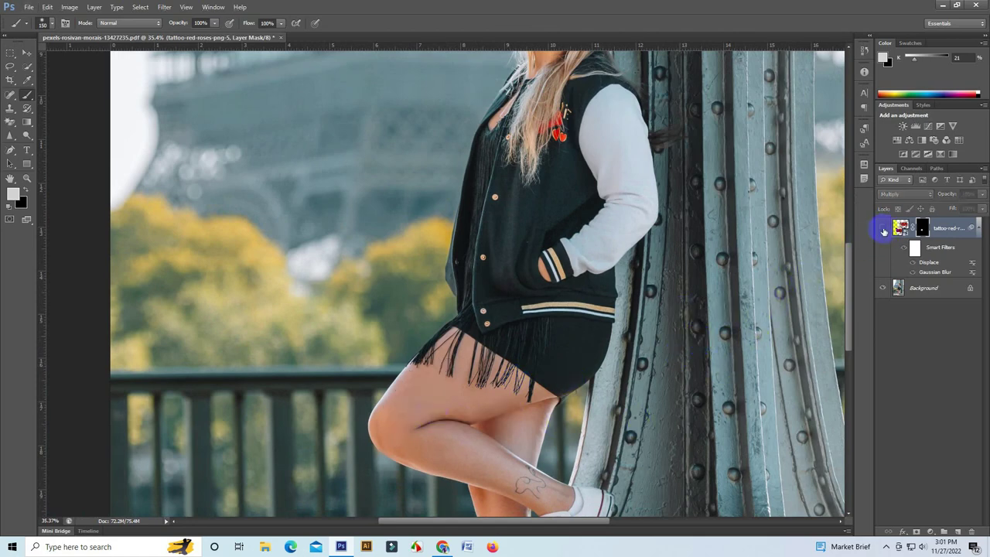
left_click(883, 229)
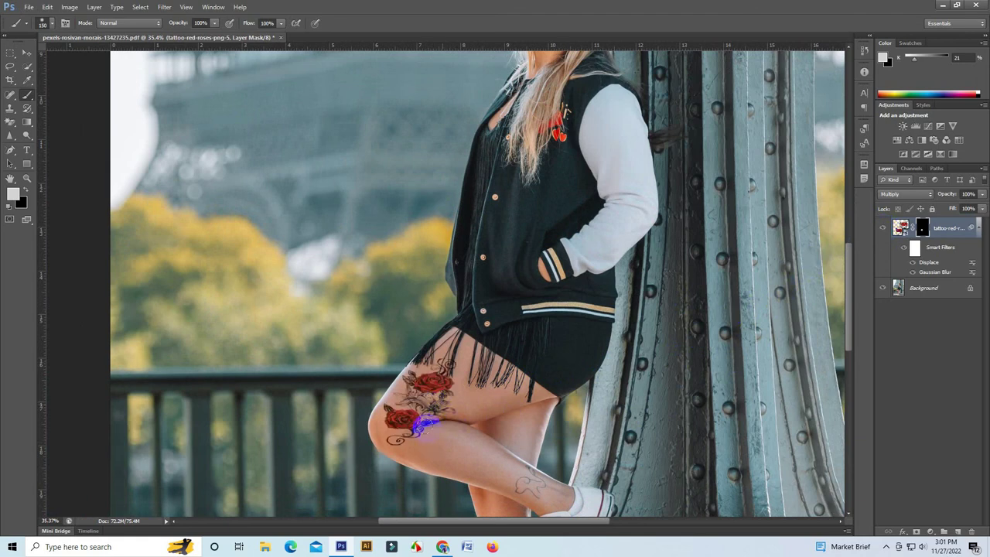